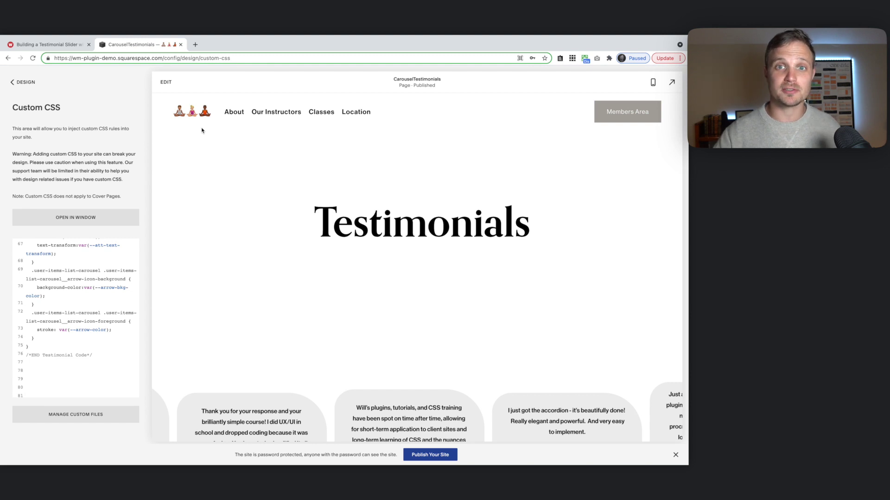
# Browse the existing testimonial carousel preview, advancing it three cards with the right arrow
pyautogui.scroll(-5, 202, 130)
pyautogui.hscroll(10, 386, 197)
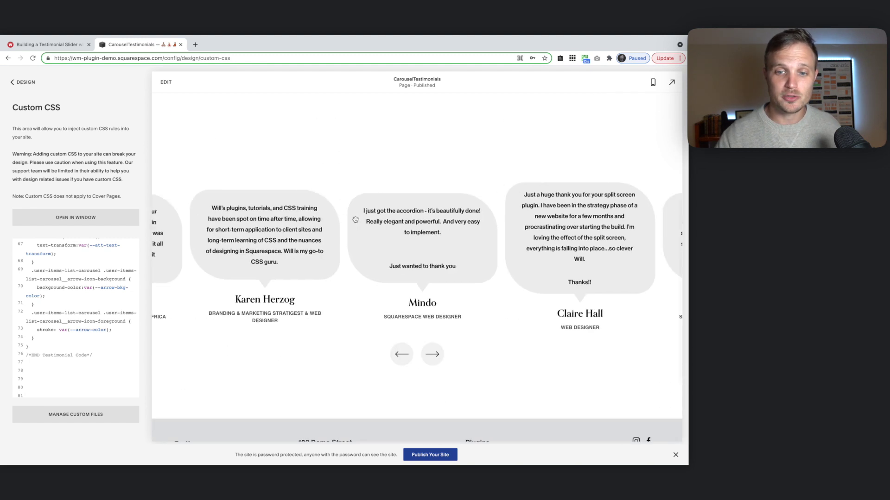
pyautogui.hscroll(10, 505, 245)
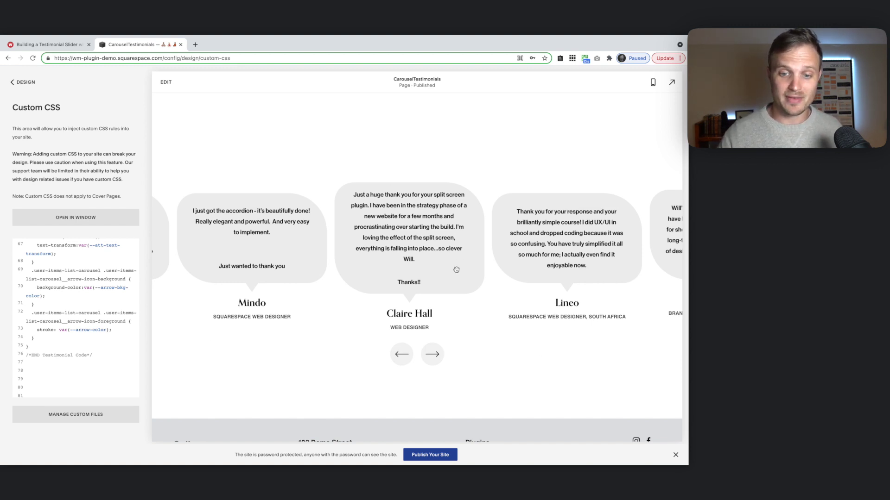
pyautogui.click(432, 354)
pyautogui.click(432, 354)
pyautogui.click(432, 354)
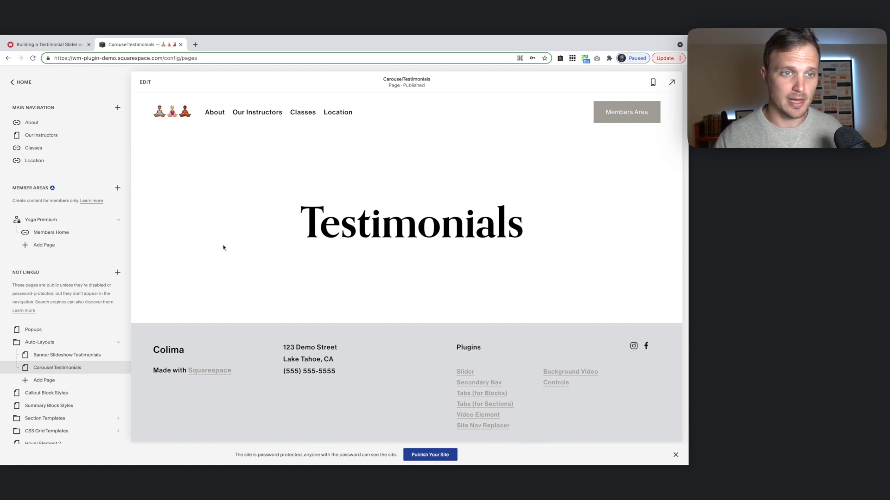
# Start editing the Carousel Testimonials page and add a List section below the heading
pyautogui.click(149, 85)
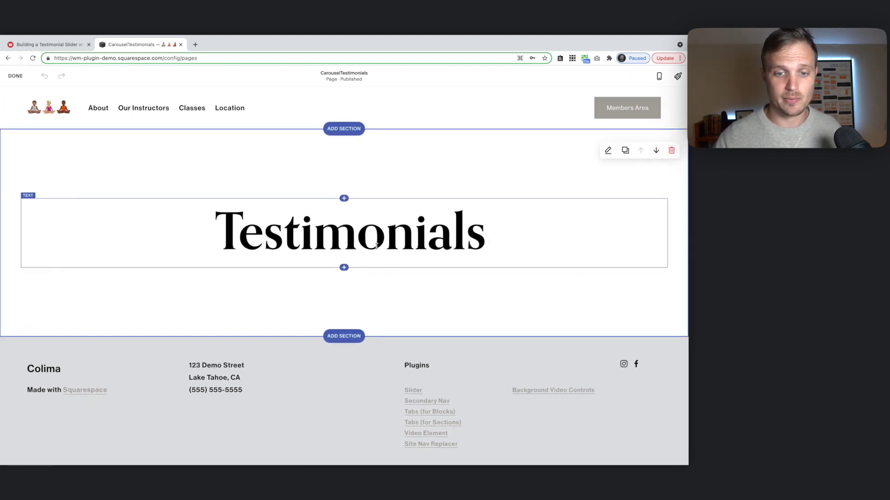
pyautogui.scroll(-1, 376, 246)
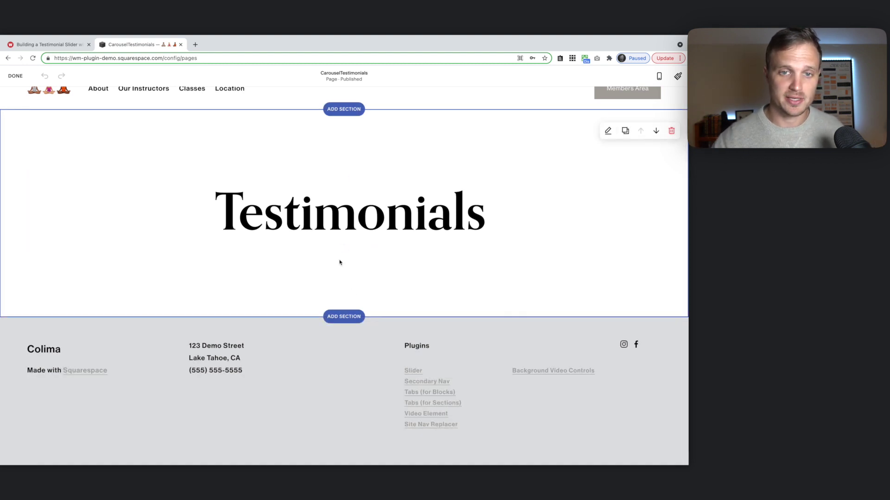
pyautogui.click(343, 317)
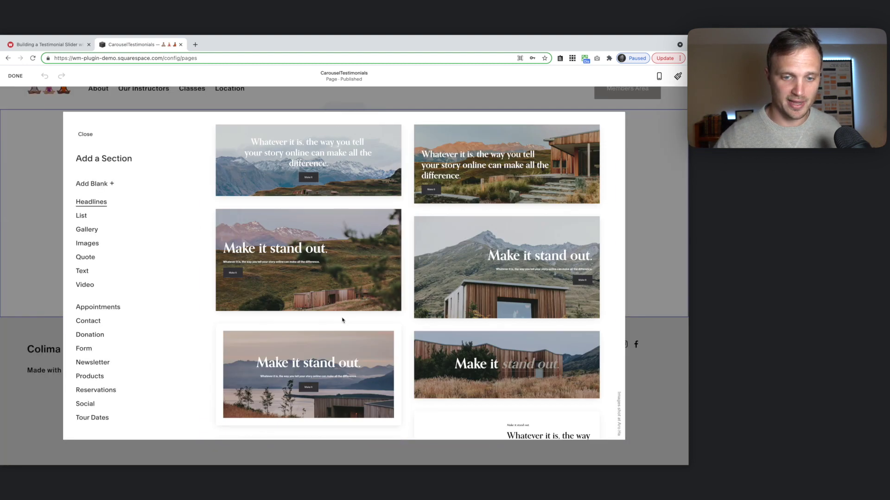
pyautogui.click(89, 219)
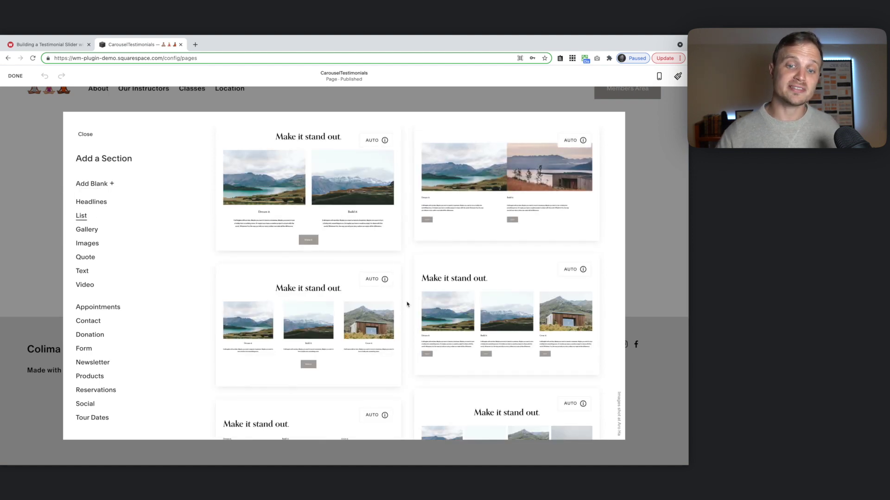
# Insert the varied-height image carousel layout with the Dream it, Build it, Grow it, Sell it cards
pyautogui.scroll(-10, 407, 303)
pyautogui.scroll(-5, 407, 304)
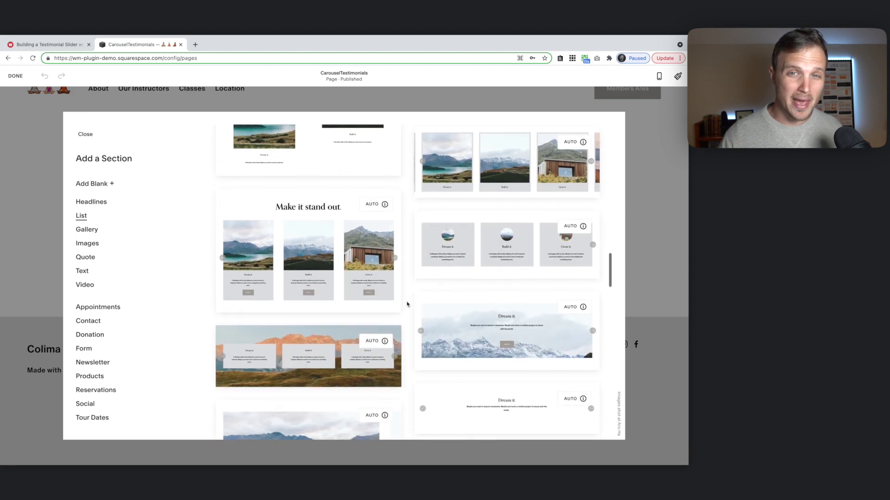
pyautogui.scroll(9, 407, 304)
pyautogui.scroll(1, 407, 304)
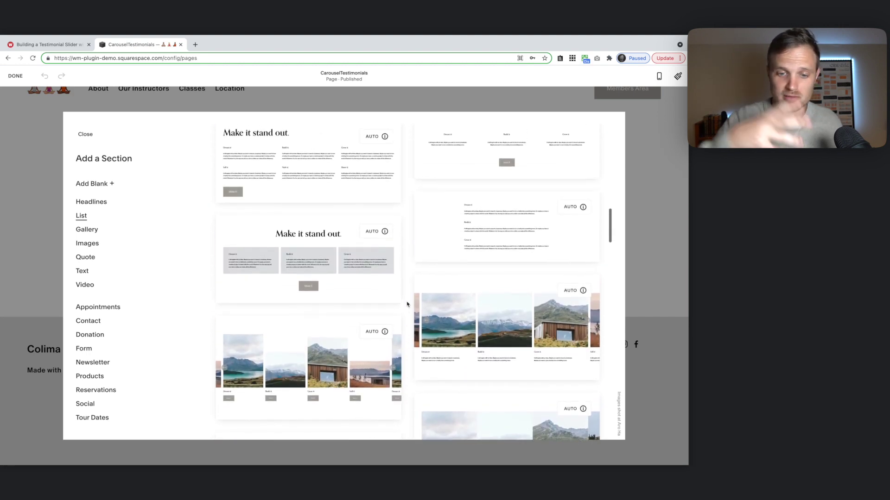
pyautogui.scroll(-3, 407, 304)
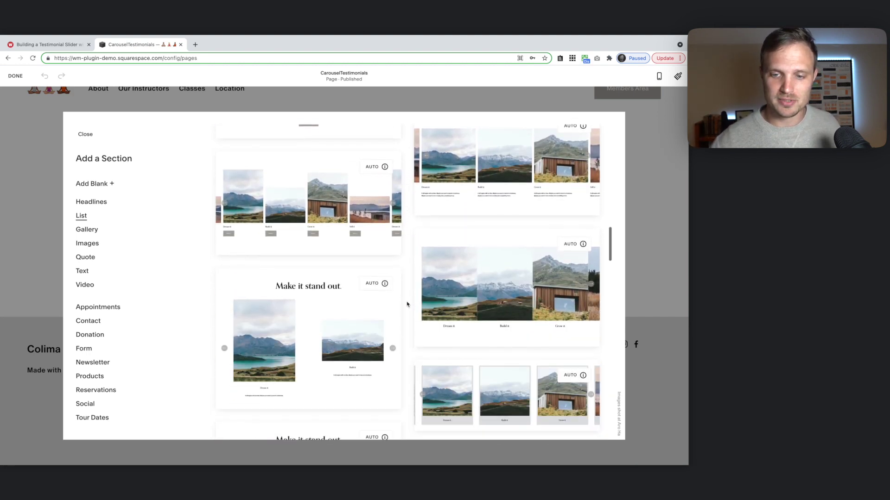
pyautogui.scroll(-3, 407, 304)
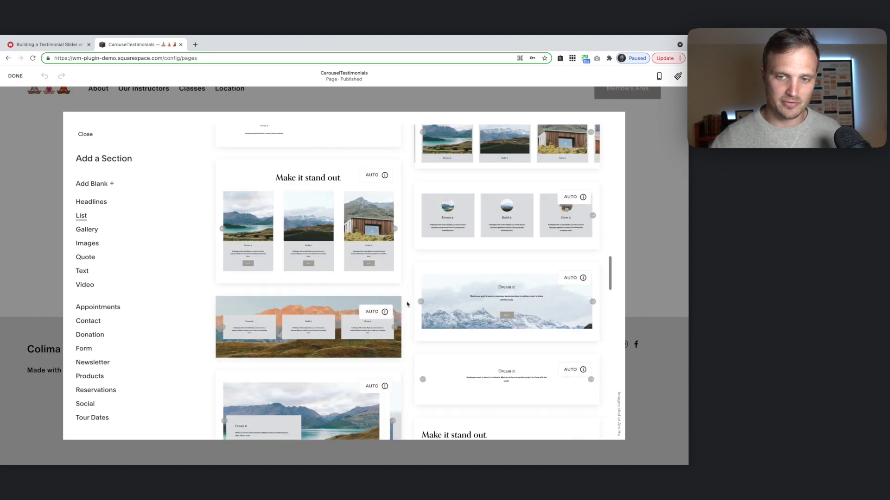
pyautogui.scroll(5, 407, 304)
pyautogui.scroll(3, 407, 304)
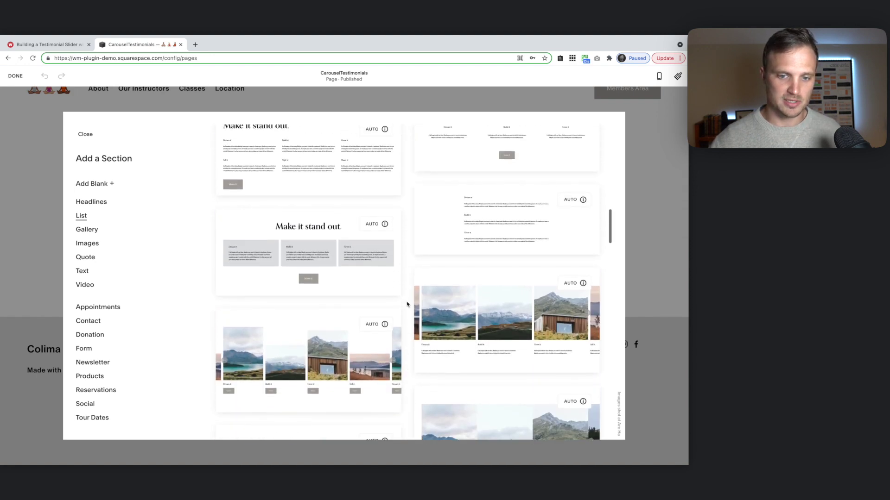
pyautogui.click(315, 358)
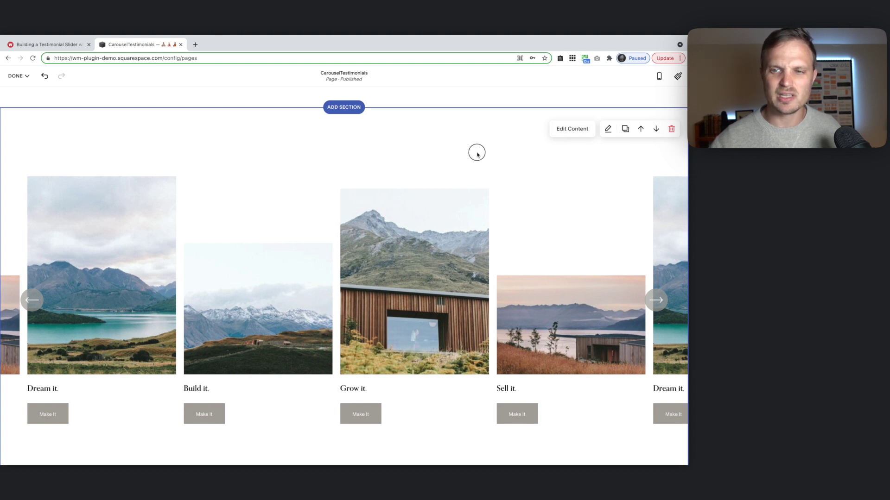
pyautogui.click(658, 309)
pyautogui.click(658, 309)
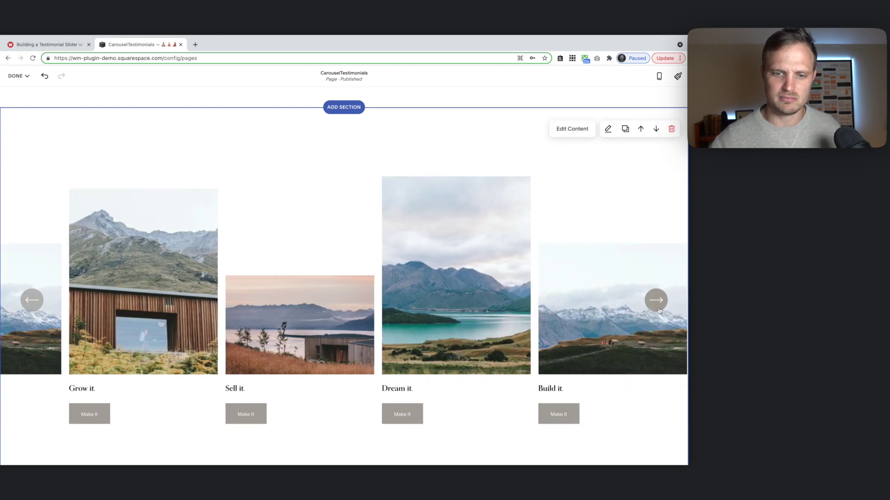
pyautogui.click(658, 309)
pyautogui.click(659, 309)
pyautogui.click(659, 309)
pyautogui.click(659, 310)
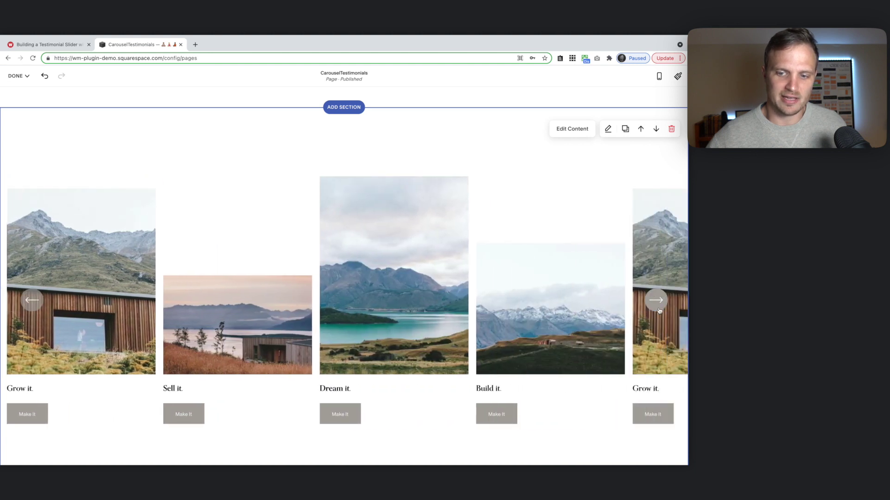
pyautogui.click(659, 309)
pyautogui.click(659, 309)
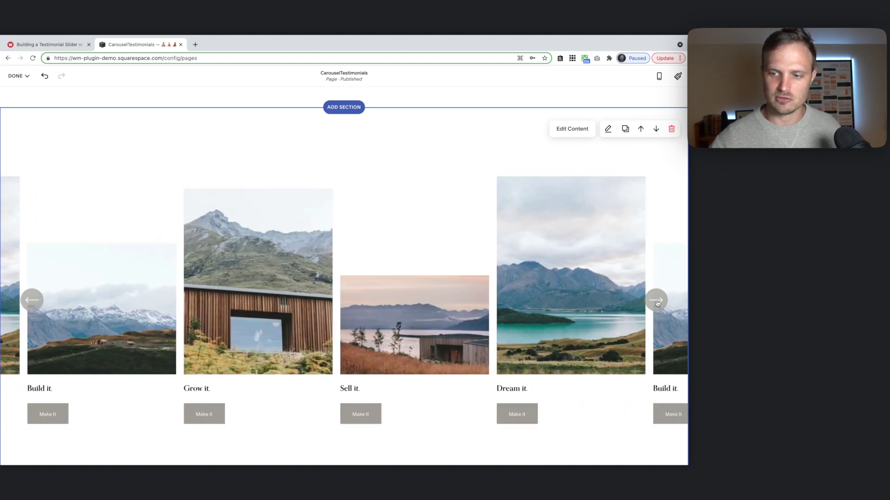
pyautogui.click(658, 307)
pyautogui.click(656, 304)
pyautogui.click(656, 304)
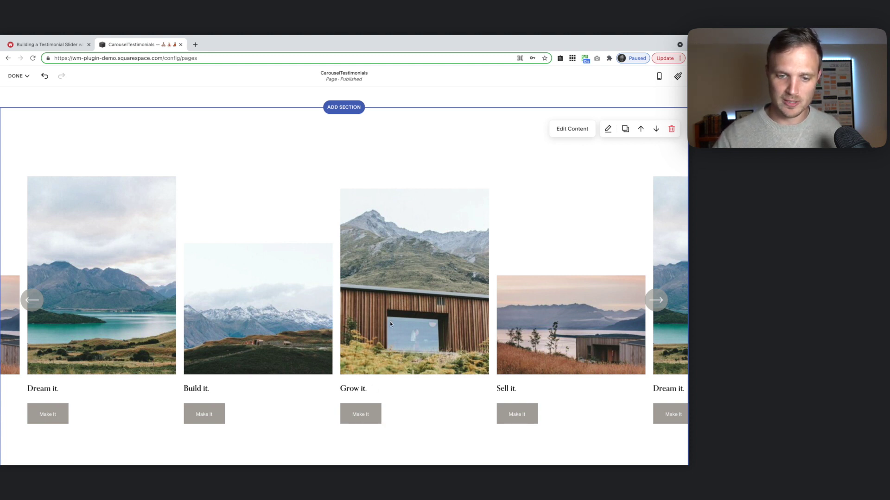
pyautogui.click(656, 300)
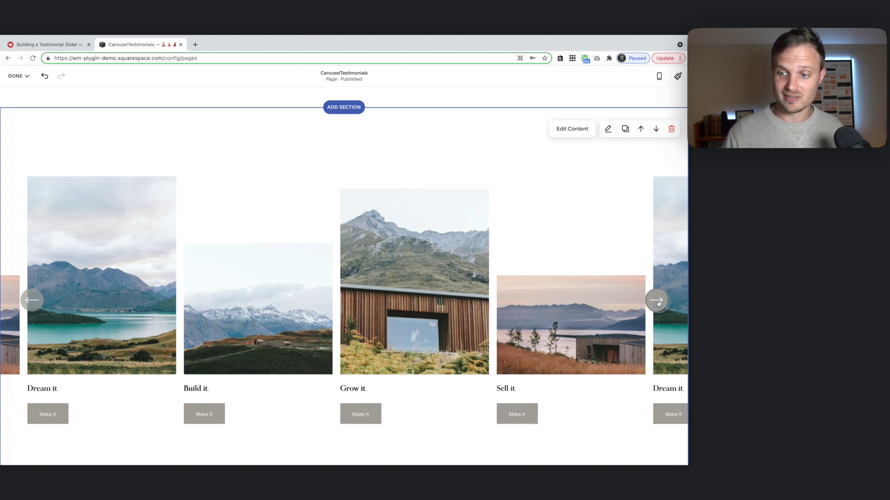
pyautogui.click(656, 300)
pyautogui.scroll(-2, 657, 301)
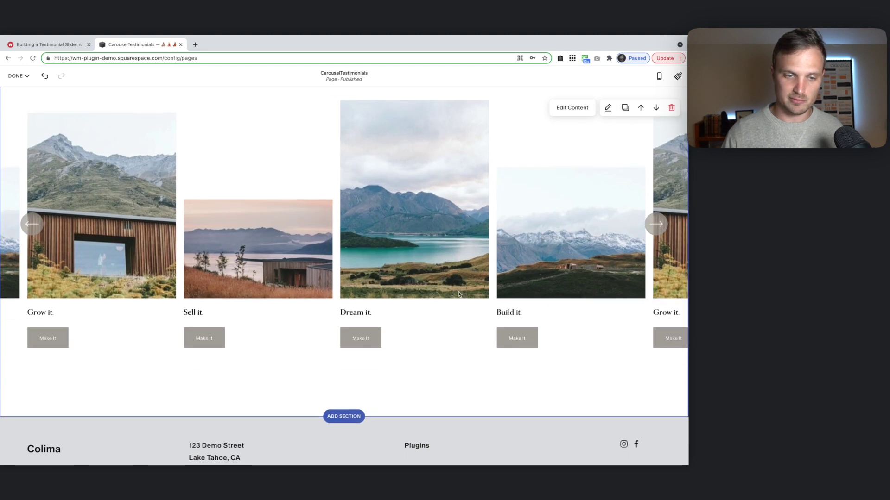
pyautogui.scroll(3, 458, 294)
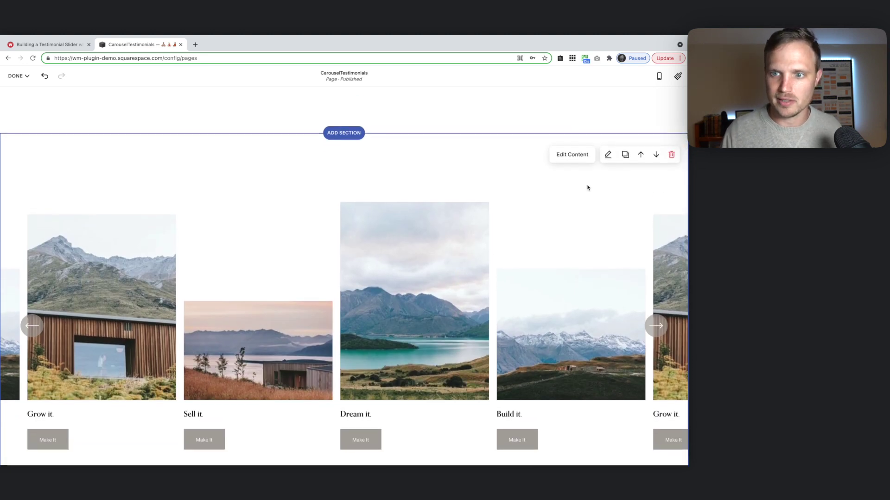
pyautogui.click(570, 157)
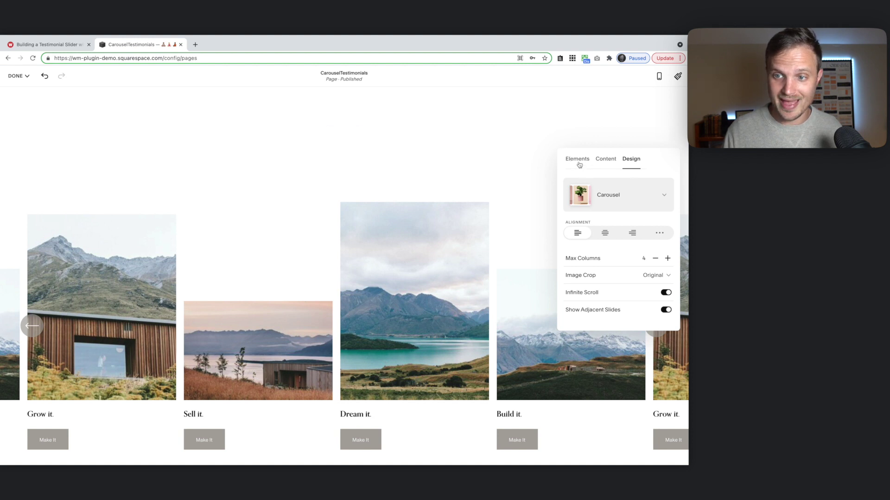
# Turn off the section title, the section-wide button and each item's button
pyautogui.click(578, 161)
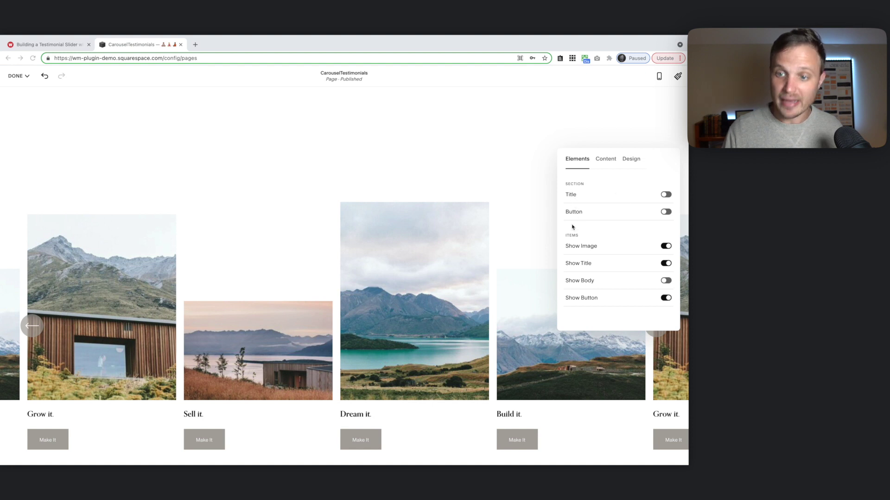
pyautogui.click(665, 194)
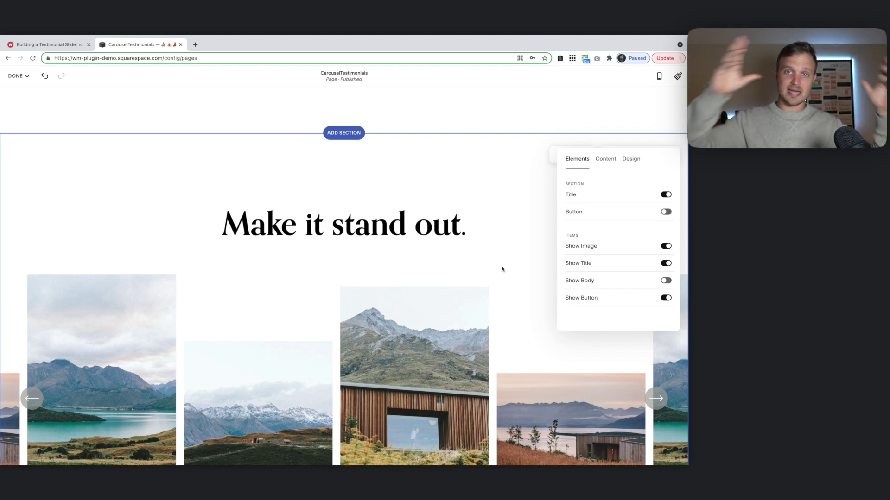
pyautogui.click(666, 212)
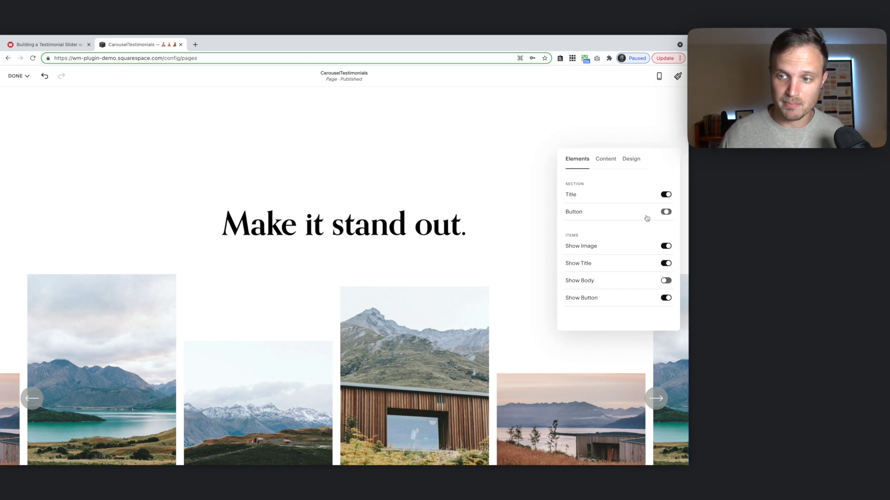
pyautogui.scroll(-5, 348, 323)
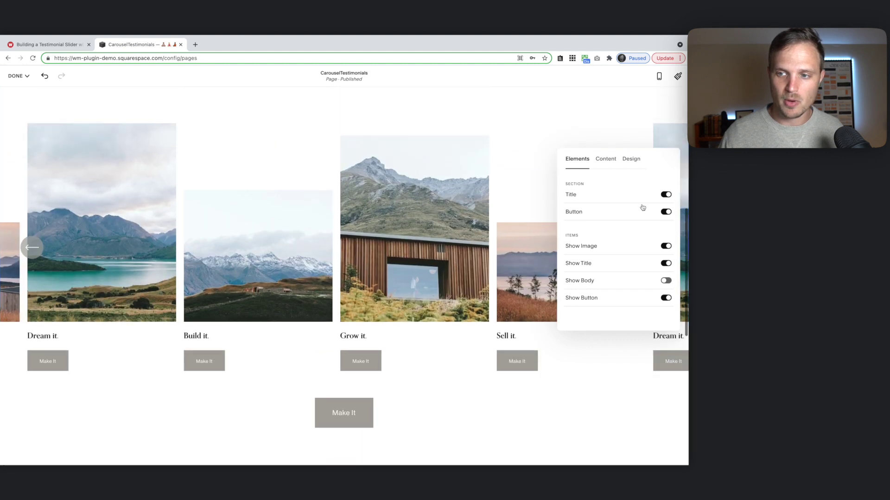
pyautogui.click(666, 194)
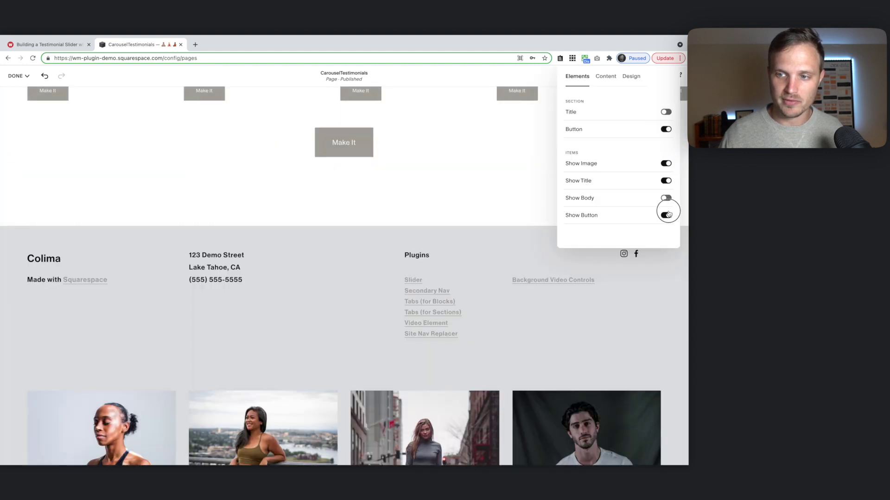
pyautogui.click(668, 216)
pyautogui.click(666, 130)
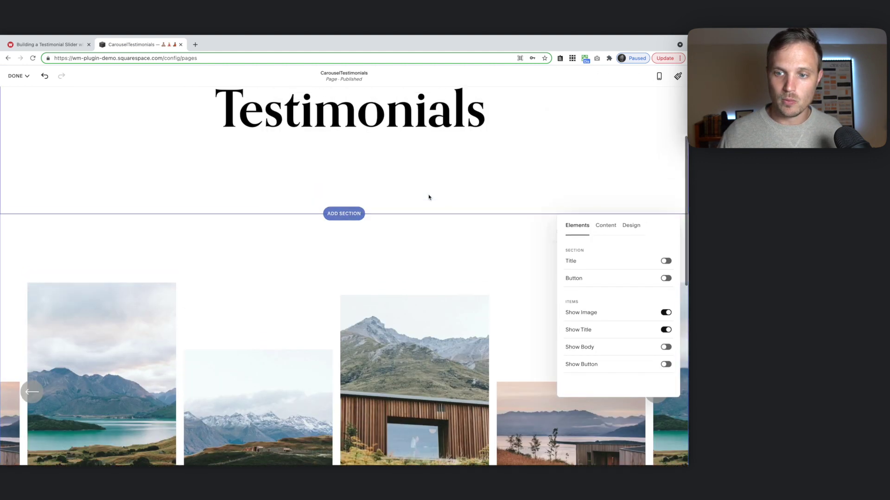
# Hide the carousel item images and show body text on each item
pyautogui.scroll(-2, 461, 356)
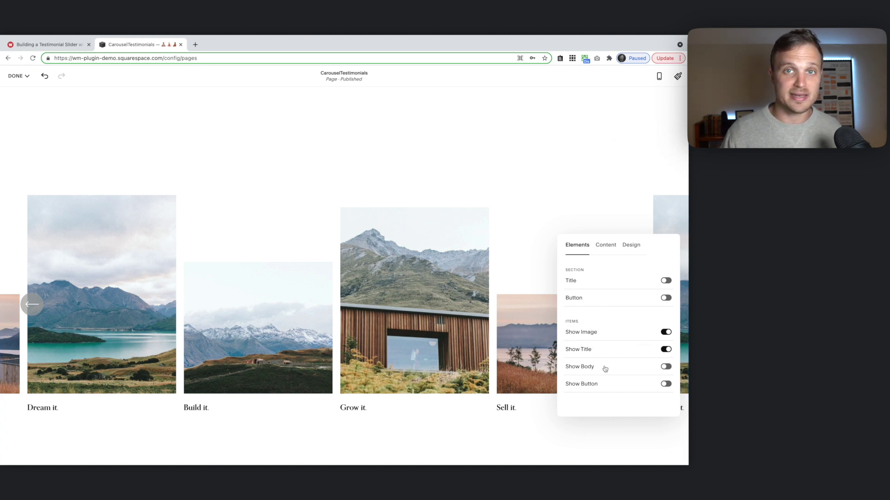
pyautogui.click(666, 333)
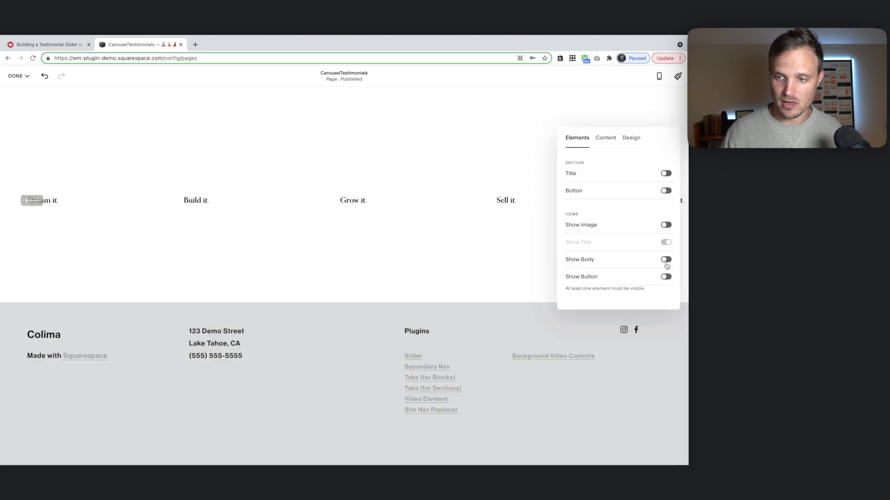
pyautogui.click(666, 259)
pyautogui.scroll(2, 354, 227)
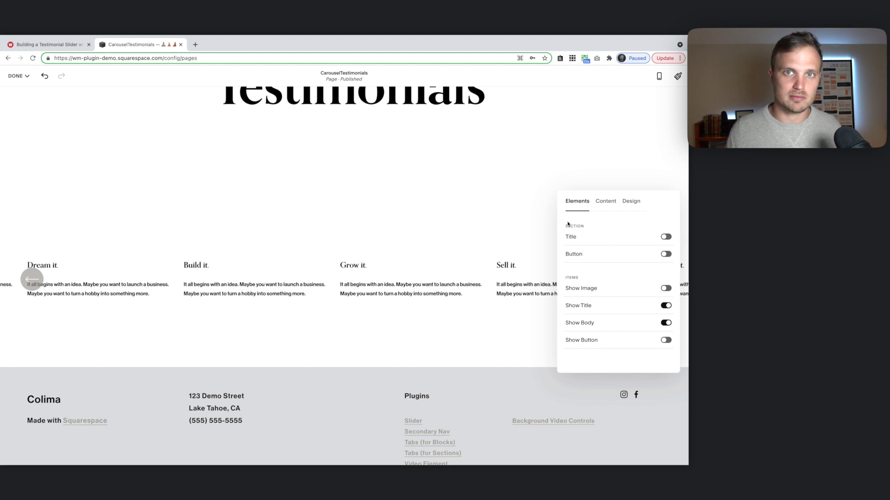
# Keep Carousel as the layout and center-align the carousel text
pyautogui.click(632, 206)
pyautogui.click(581, 206)
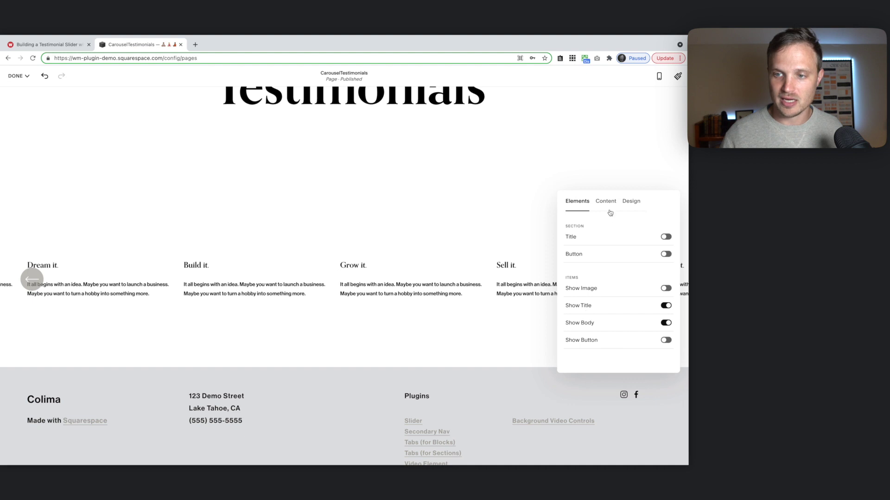
pyautogui.click(634, 205)
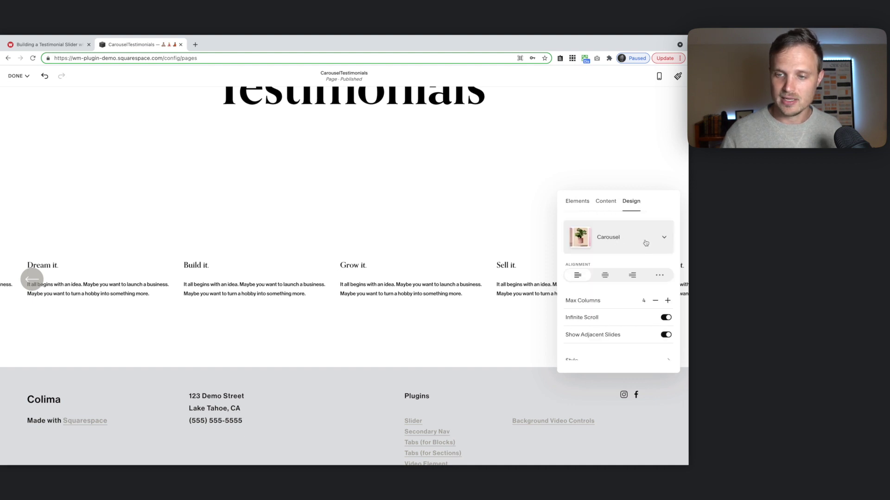
pyautogui.click(618, 242)
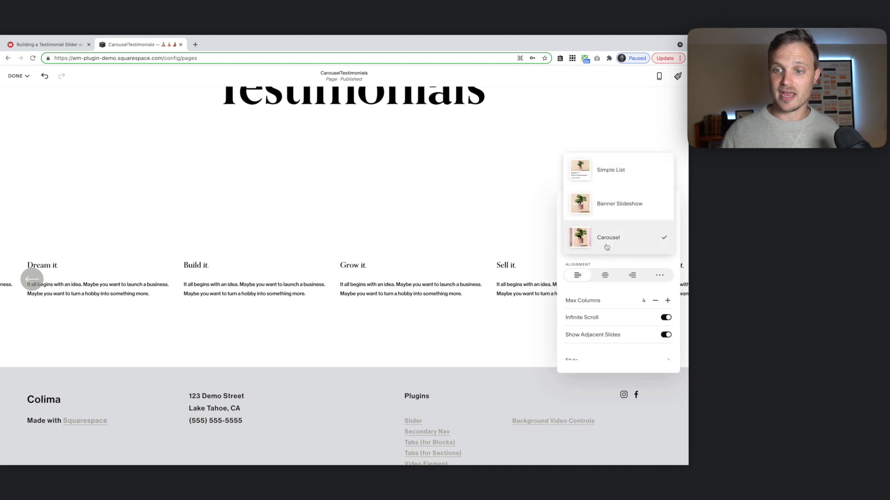
pyautogui.click(607, 244)
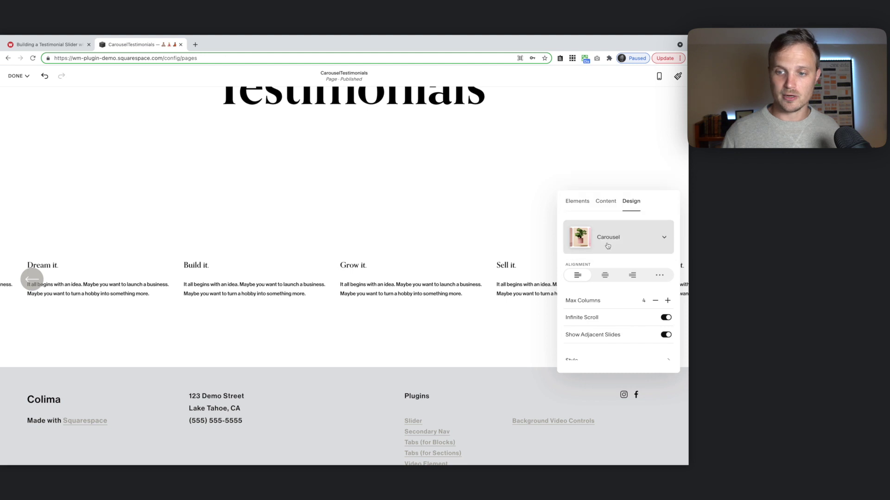
pyautogui.click(605, 278)
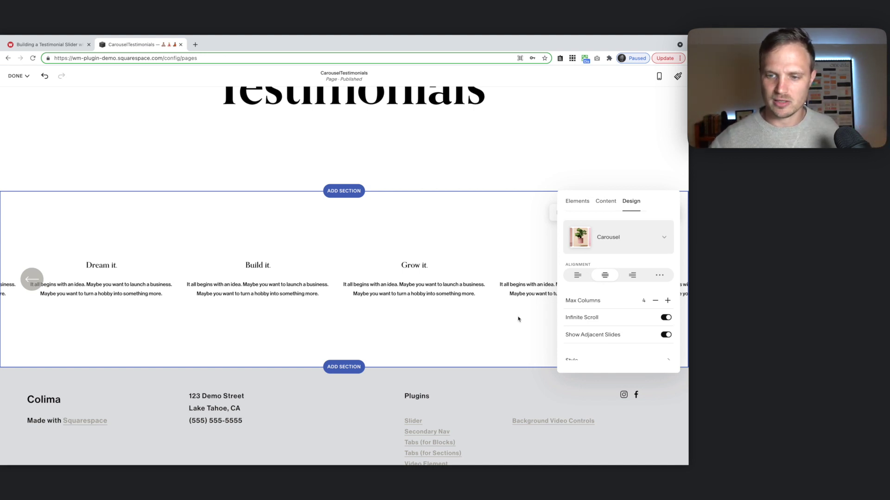
# Lower Max Columns from 4 to 3
pyautogui.scroll(-2, 592, 318)
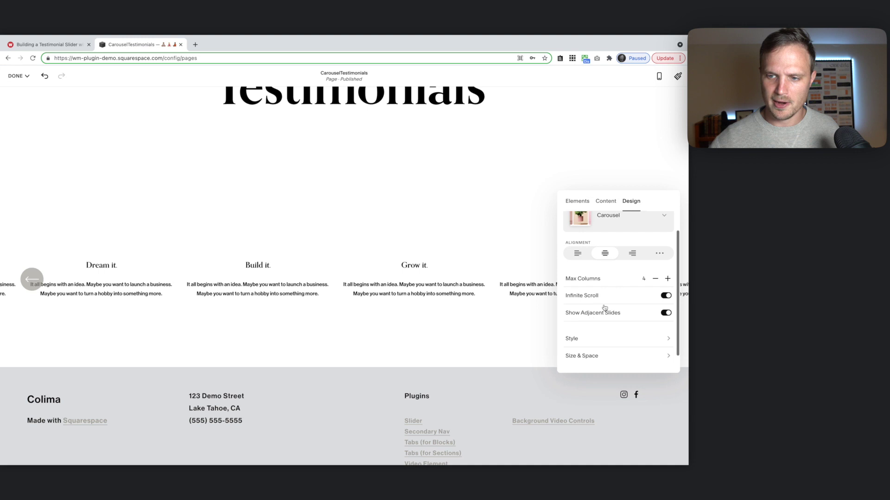
pyautogui.click(656, 280)
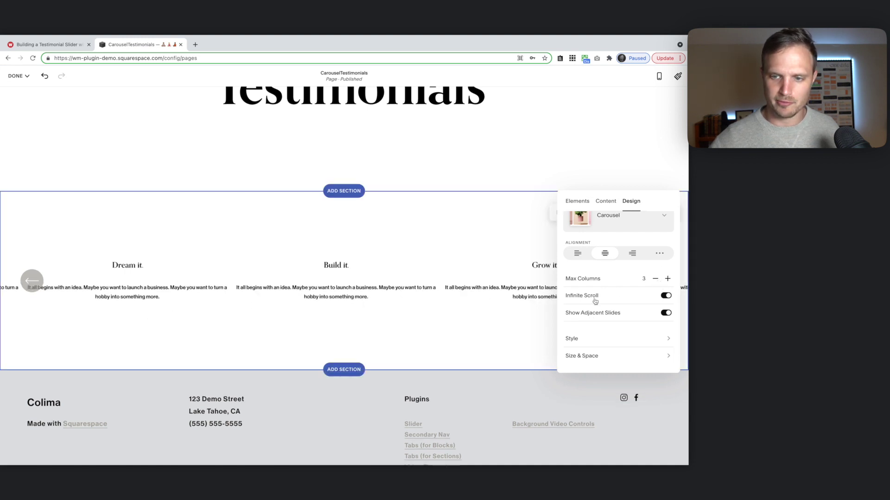
pyautogui.scroll(-1, 597, 309)
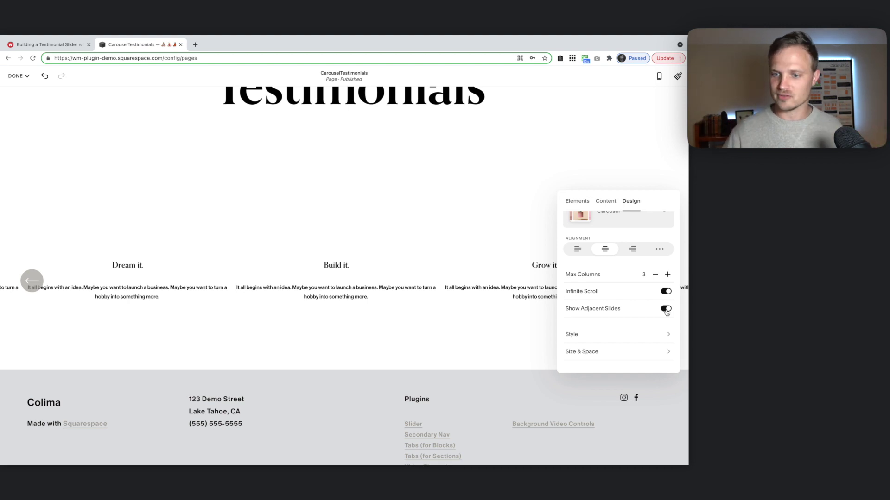
pyautogui.click(608, 335)
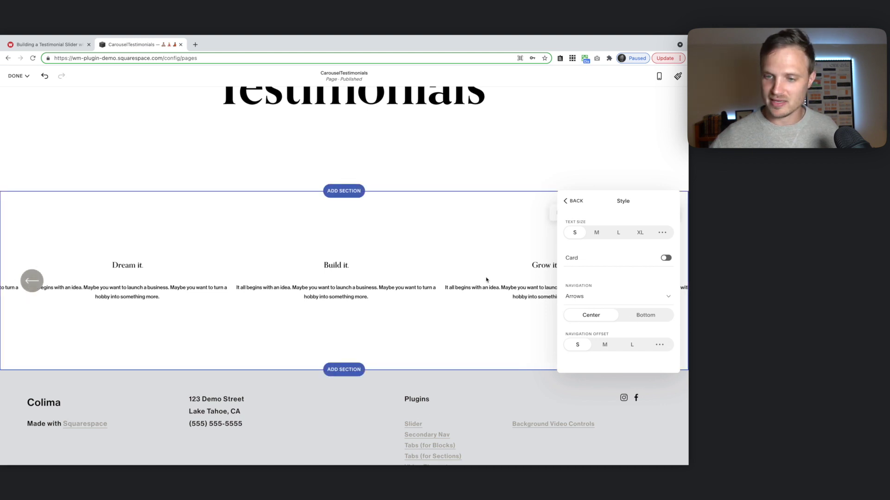
# Set carousel navigation to Bottom and text size to M, toggling card backgrounds
pyautogui.click(645, 316)
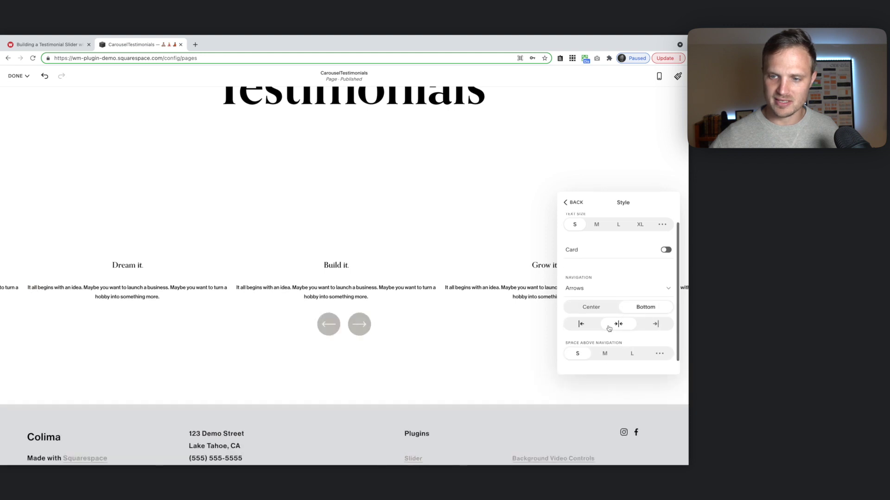
pyautogui.scroll(1, 632, 332)
pyautogui.click(597, 234)
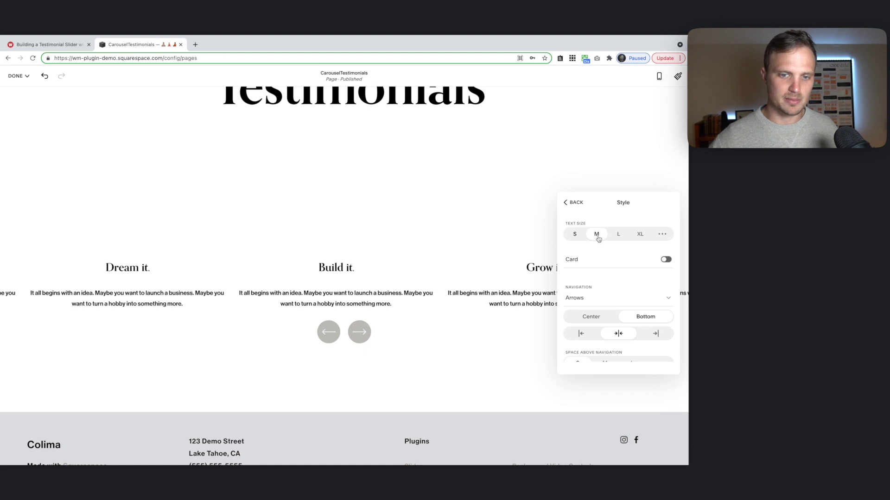
pyautogui.click(665, 261)
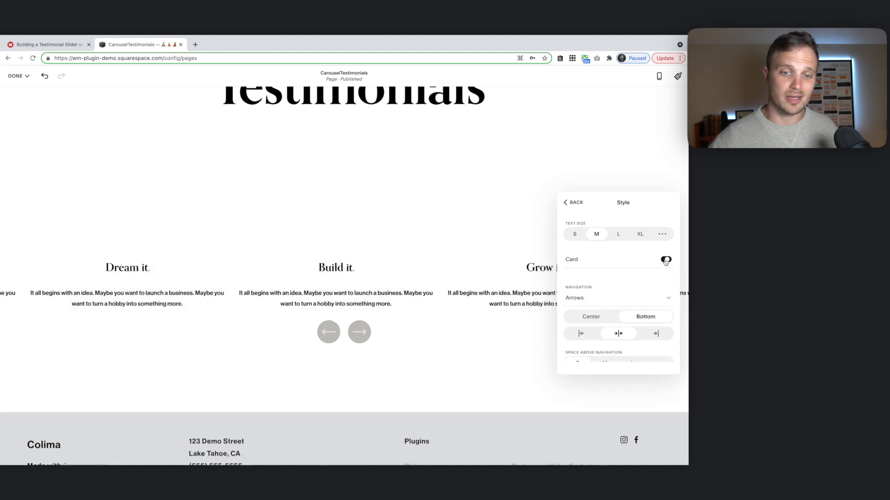
# Set Space Above Navigation to M
pyautogui.scroll(-1, 601, 266)
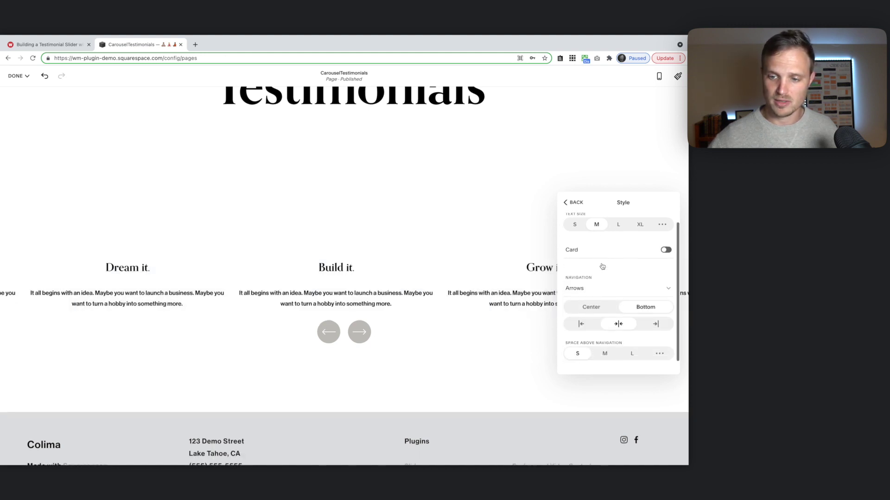
pyautogui.click(608, 356)
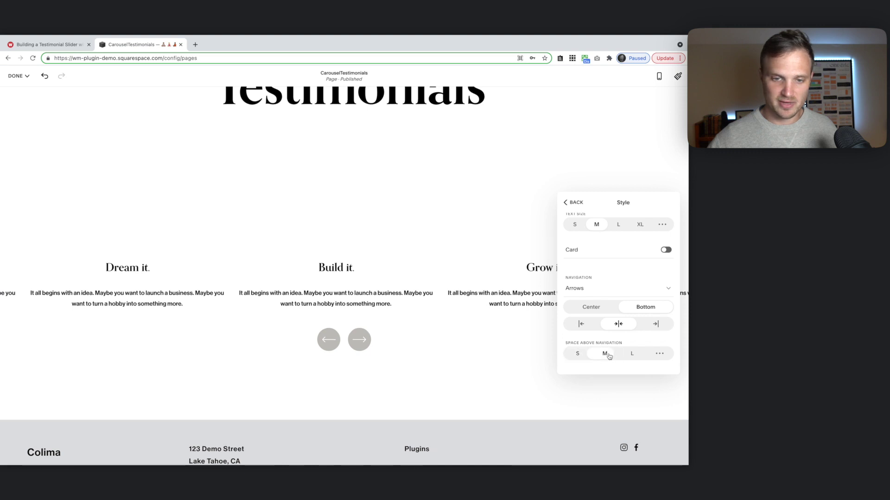
pyautogui.click(575, 358)
pyautogui.click(603, 355)
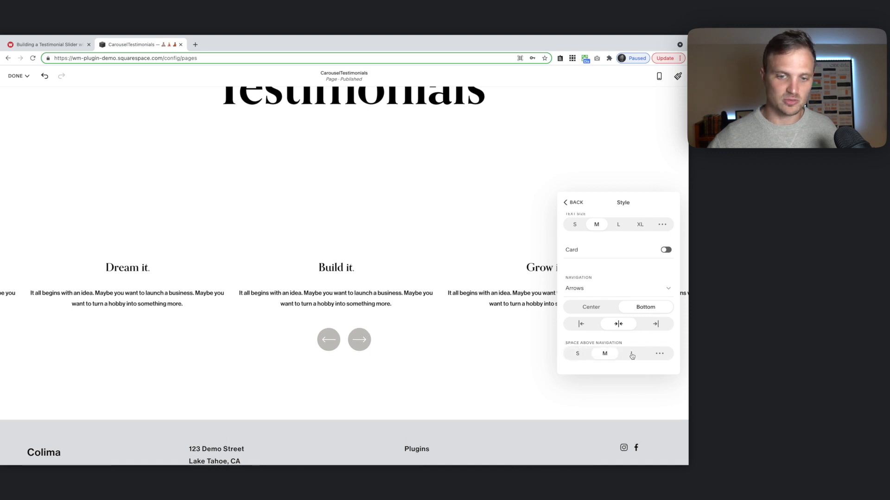
pyautogui.click(631, 356)
pyautogui.click(580, 356)
pyautogui.click(603, 355)
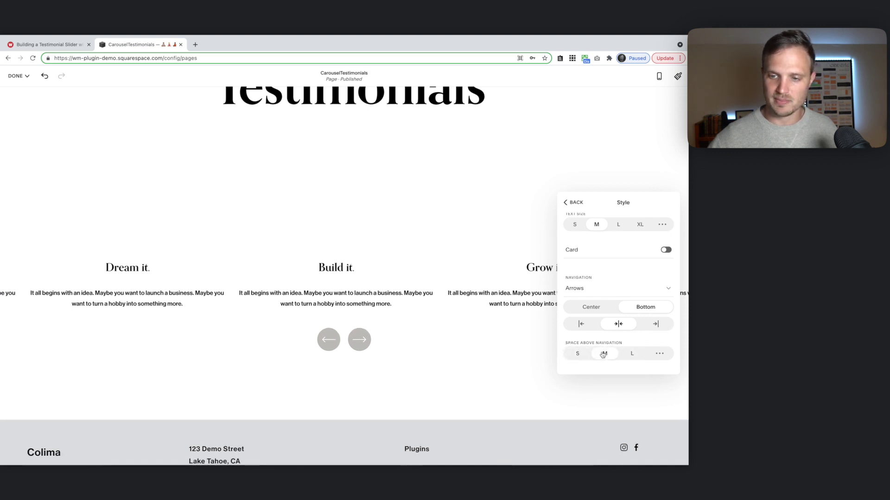
pyautogui.click(579, 204)
# In Size & Space, keep Layout Width Inset, set Content Width to M and Position to middle
pyautogui.scroll(-1, 618, 315)
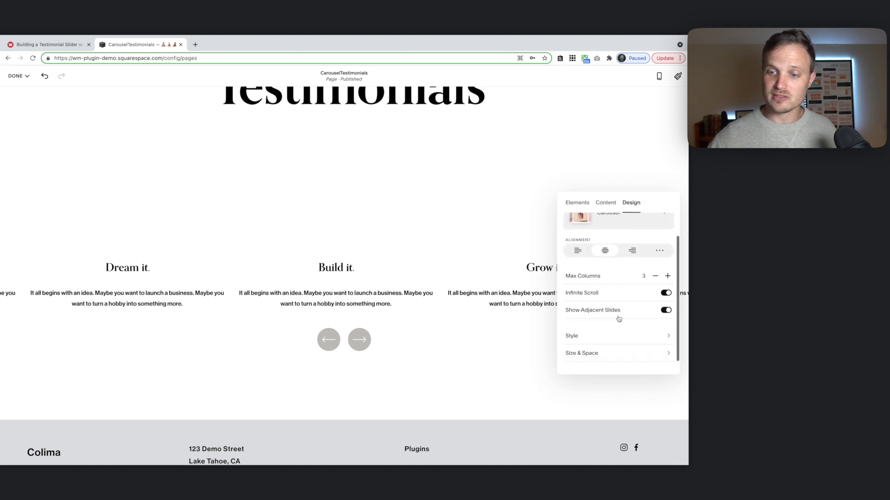
pyautogui.click(585, 354)
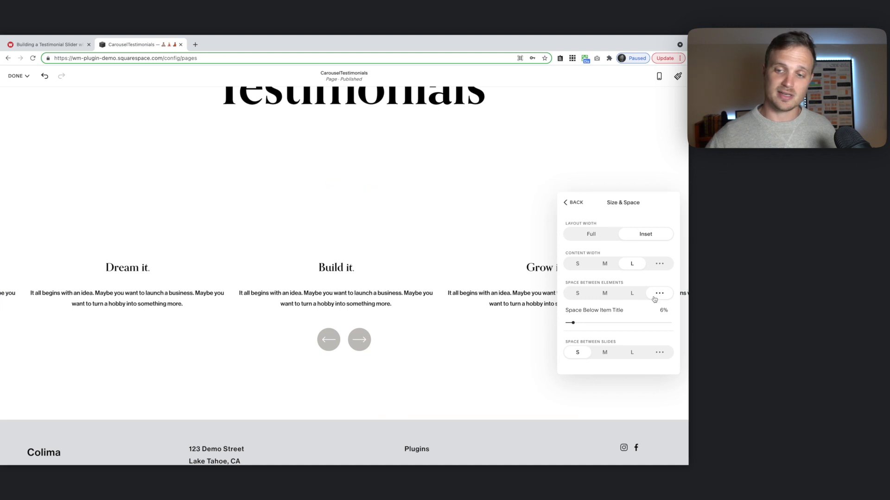
pyautogui.click(591, 237)
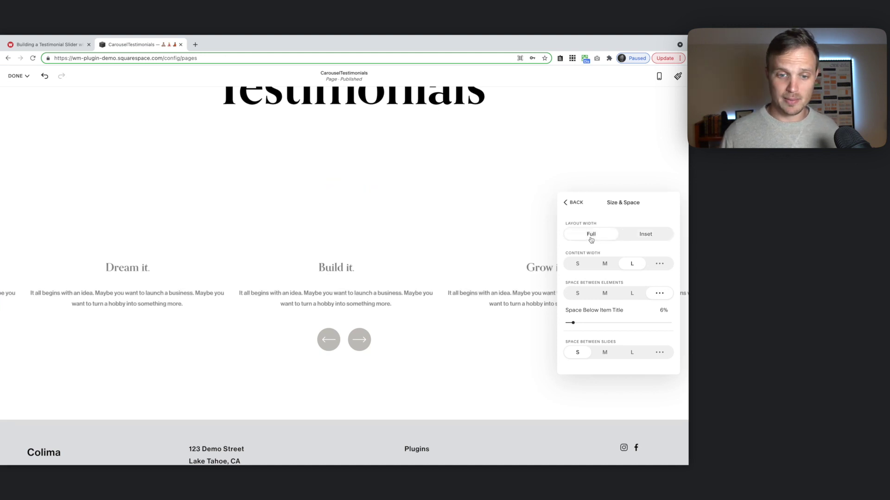
pyautogui.click(646, 237)
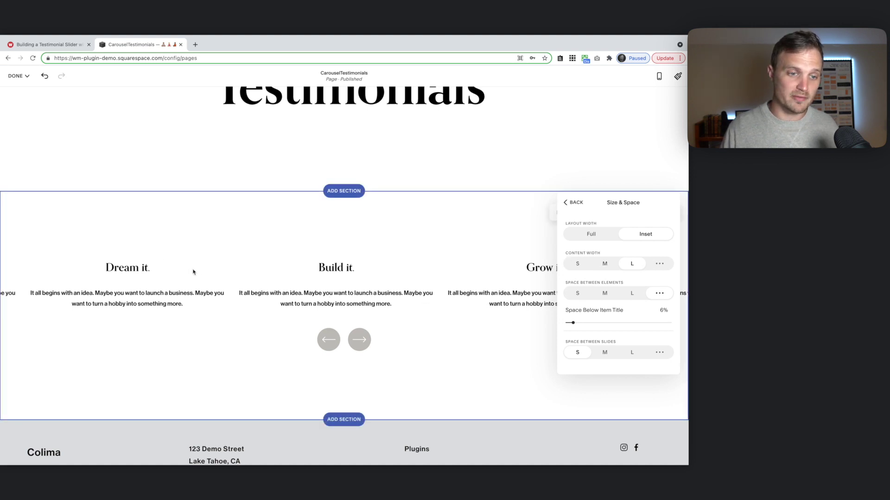
pyautogui.click(604, 264)
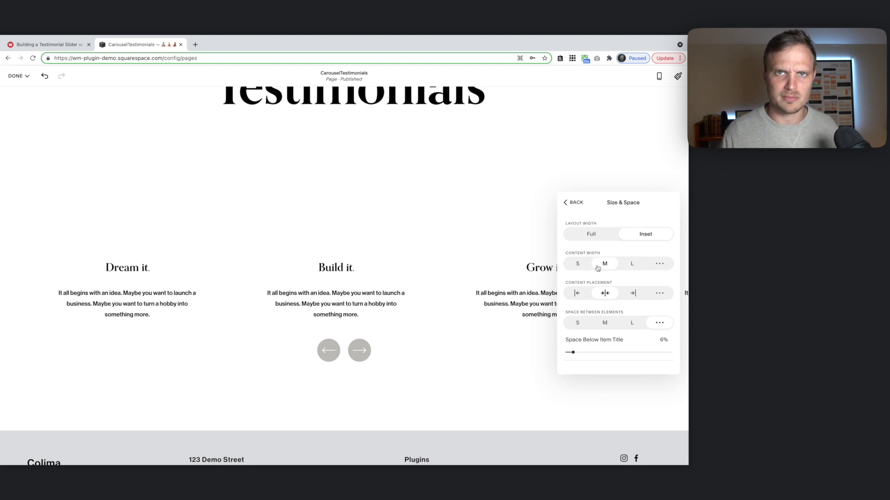
pyautogui.scroll(-2, 598, 268)
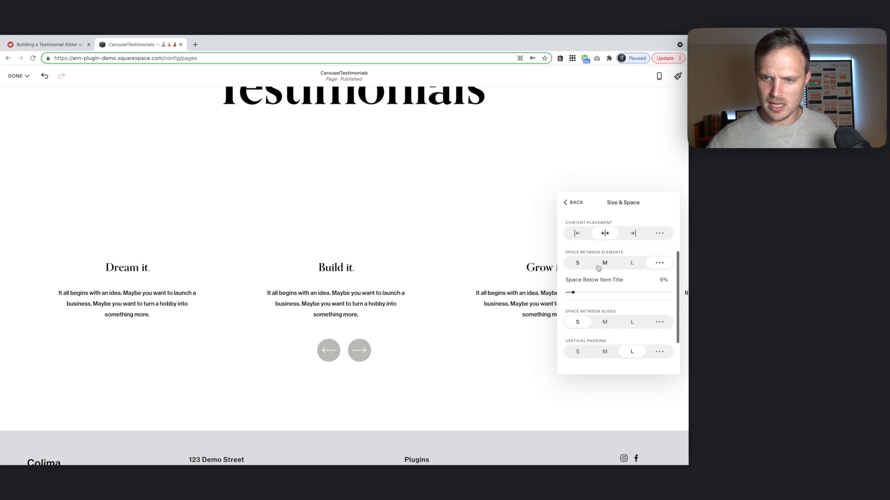
pyautogui.scroll(-2, 597, 268)
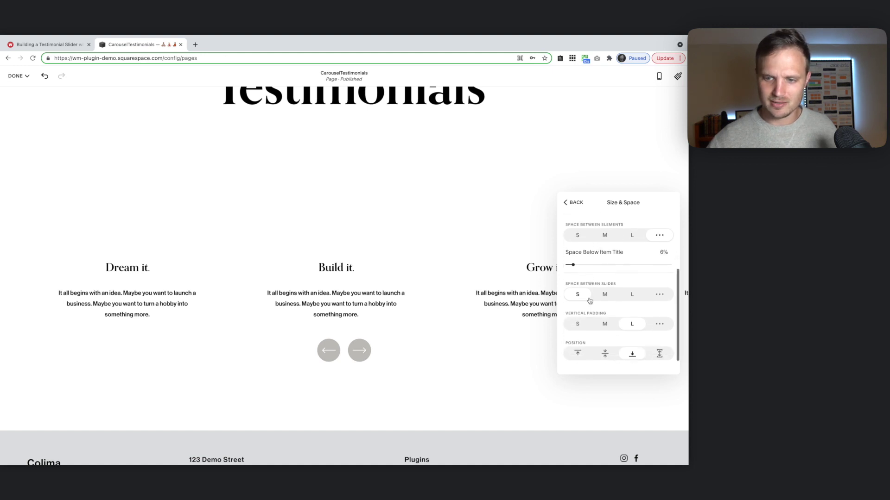
pyautogui.click(605, 354)
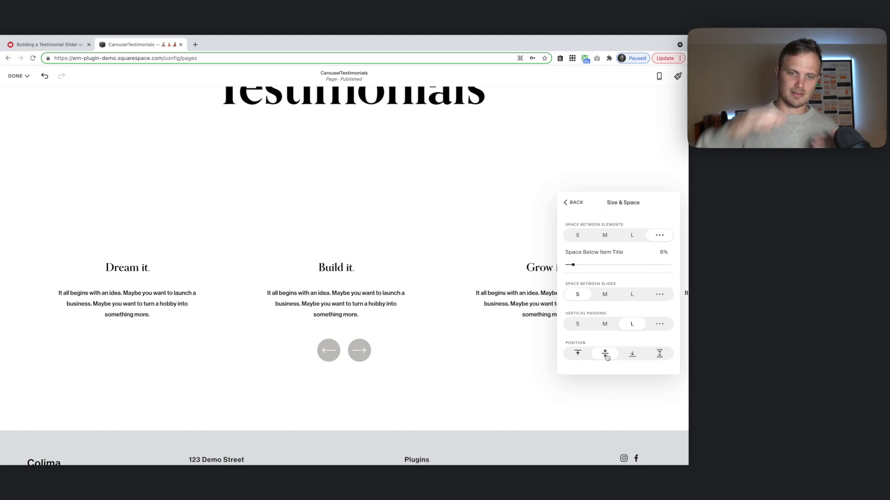
pyautogui.click(419, 352)
# Advance through the carousel slides and open the Dream it. item for editing
pyautogui.click(359, 351)
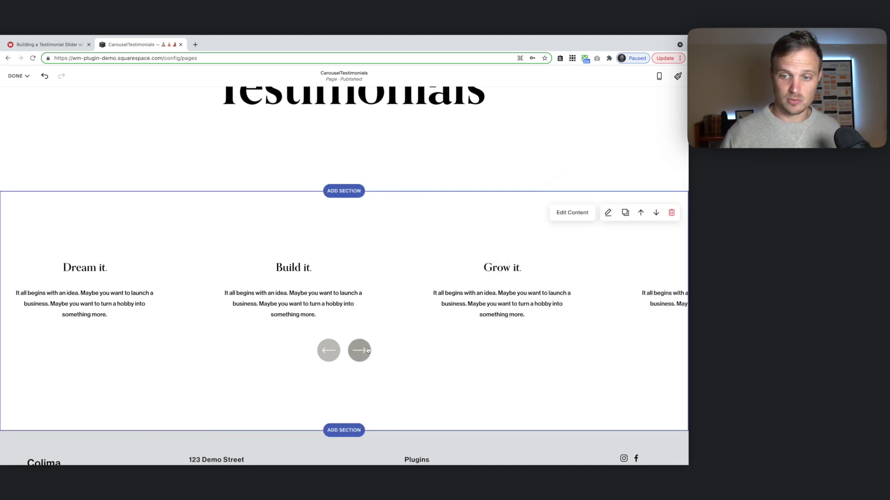
pyautogui.click(366, 351)
pyautogui.click(367, 350)
pyautogui.click(366, 350)
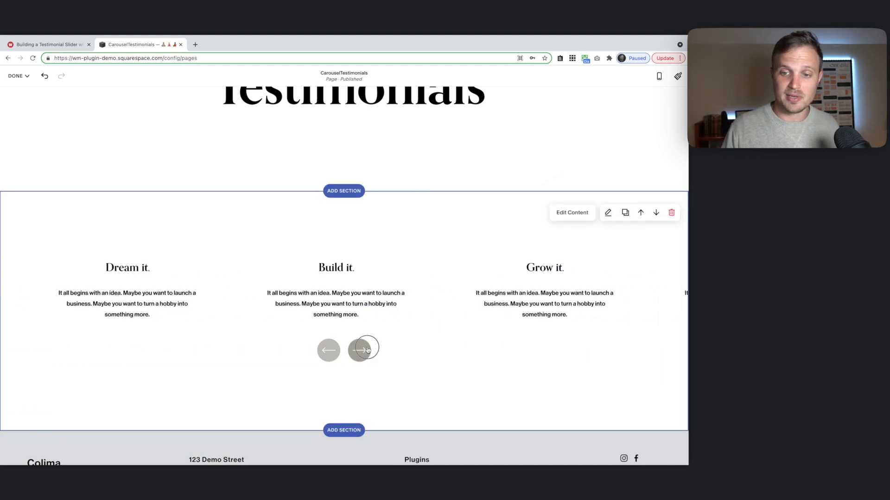
pyautogui.click(366, 350)
pyautogui.click(573, 214)
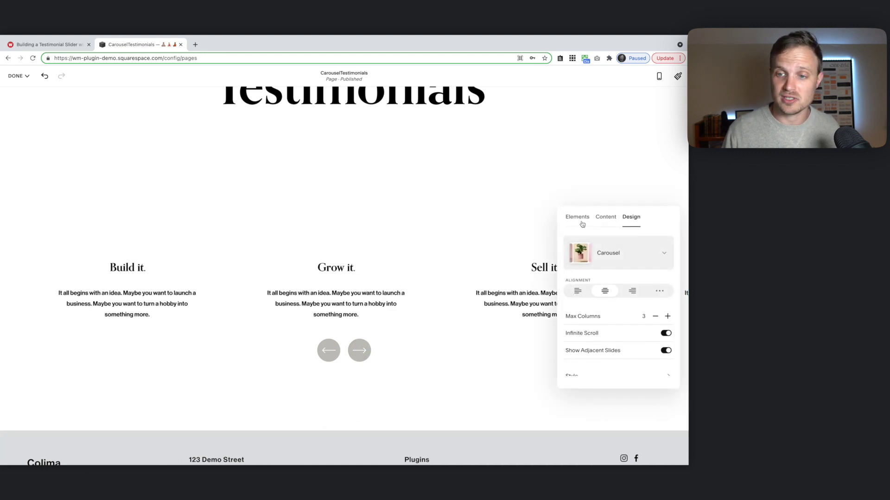
pyautogui.click(605, 218)
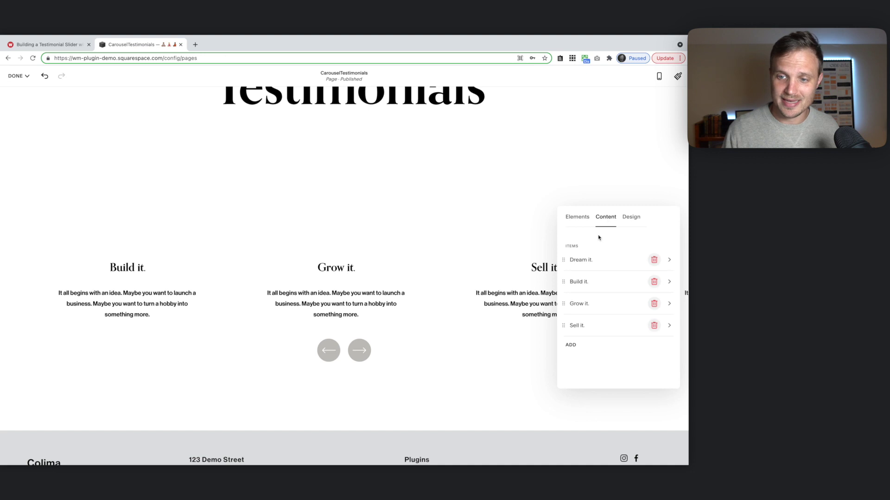
pyautogui.click(583, 260)
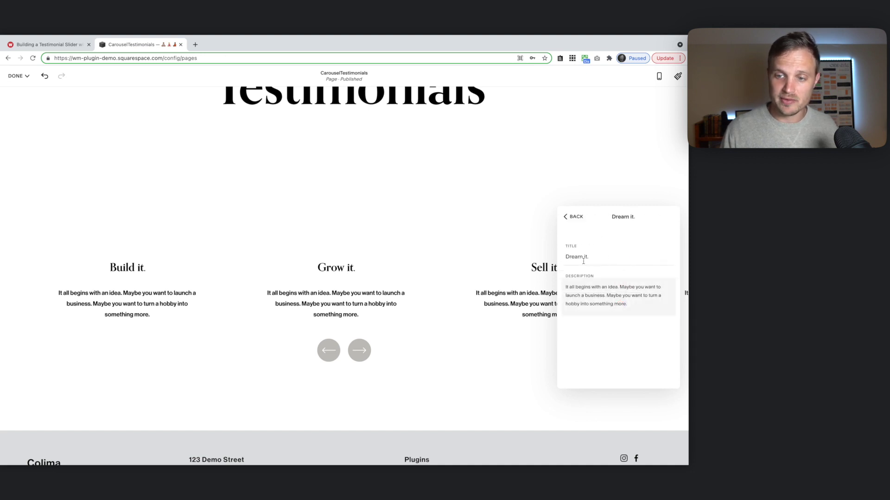
# Replace the title with 'First Name Last Name <span class="attribution">', checking the article's HTML
pyautogui.moveTo(592, 259); pyautogui.dragTo(555, 260)
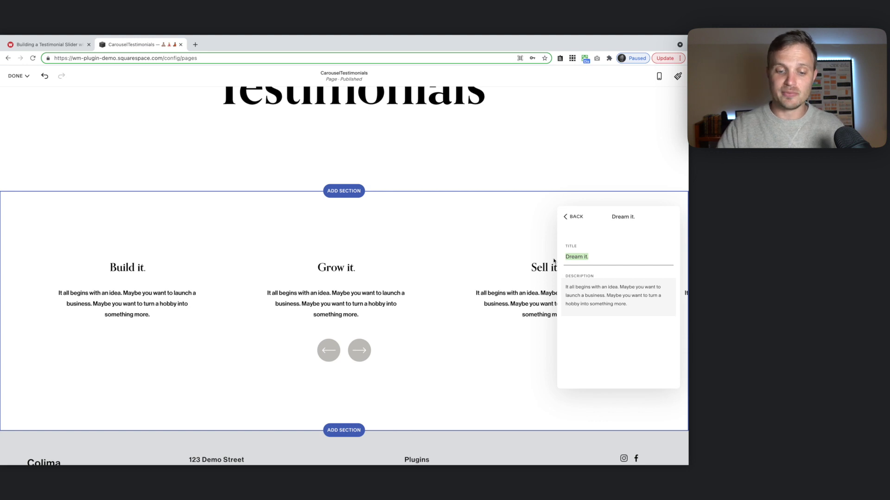
pyautogui.write('First Name')
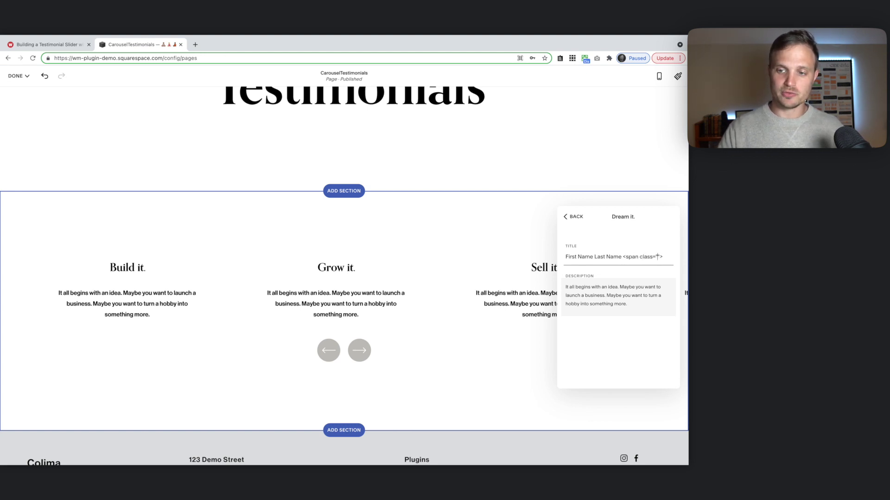
pyautogui.write('">')
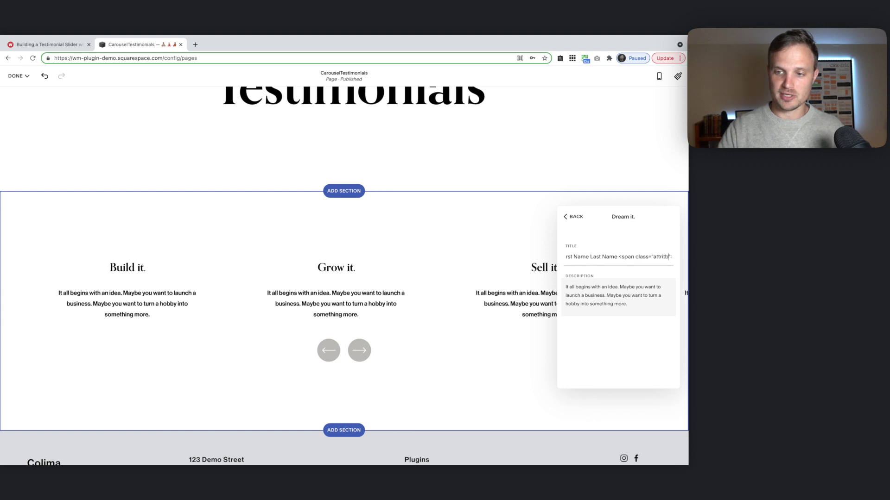
pyautogui.write('bution')
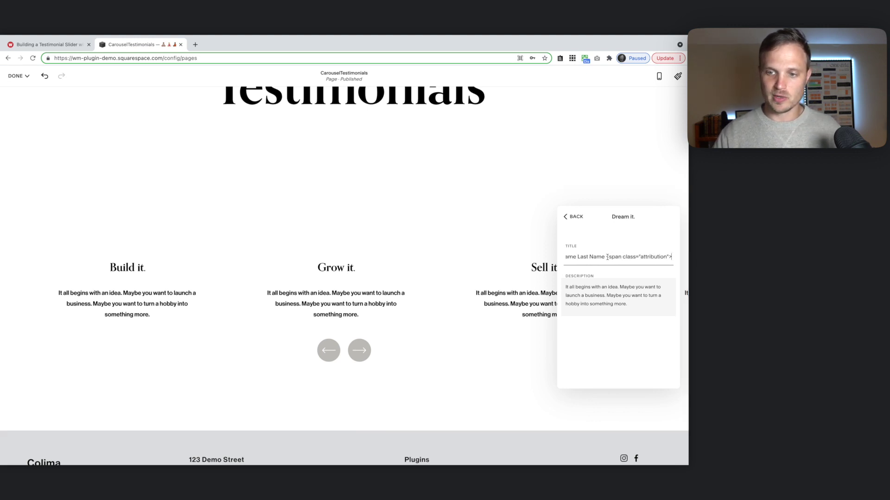
pyautogui.moveTo(607, 257); pyautogui.dragTo(675, 256)
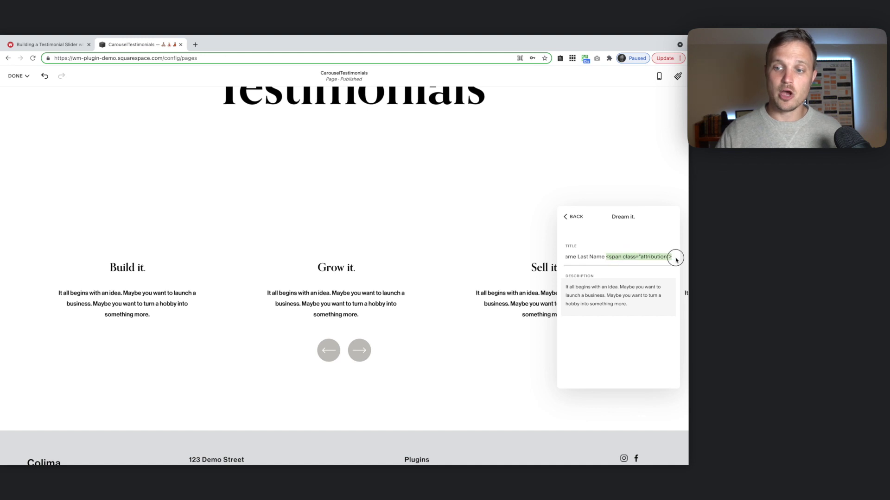
pyautogui.click(37, 45)
pyautogui.scroll(-10, 203, 260)
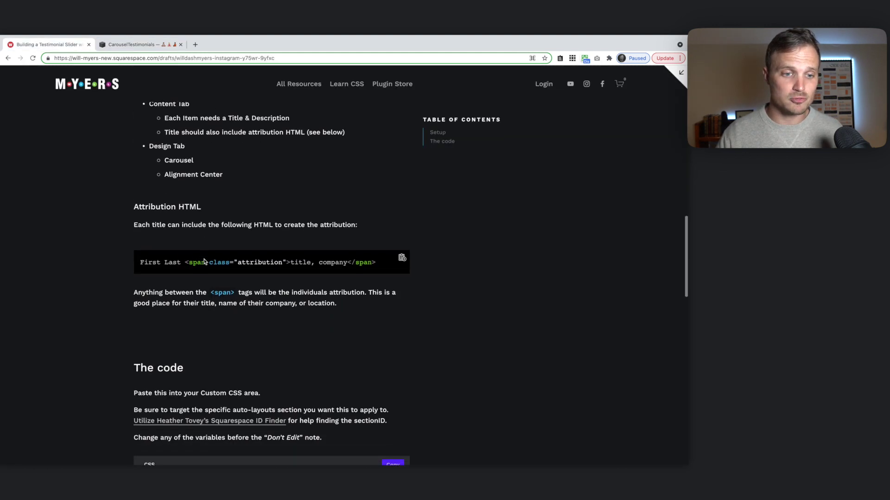
pyautogui.scroll(-2, 204, 262)
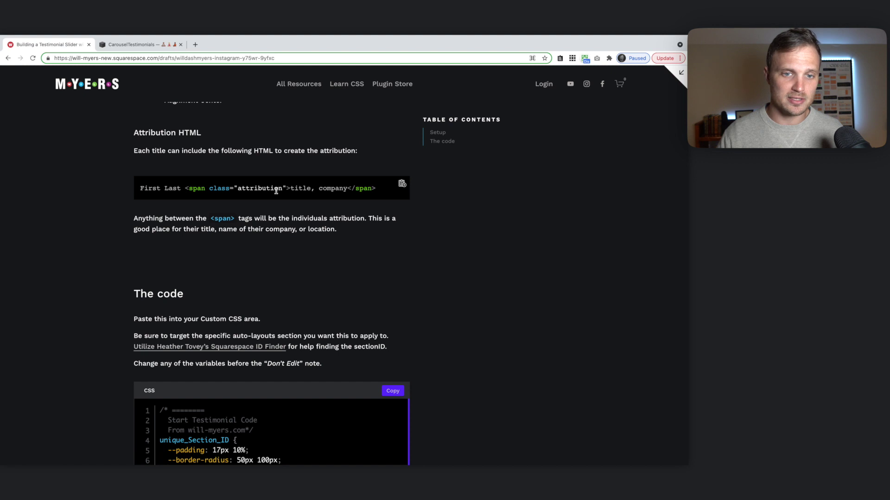
pyautogui.click(134, 45)
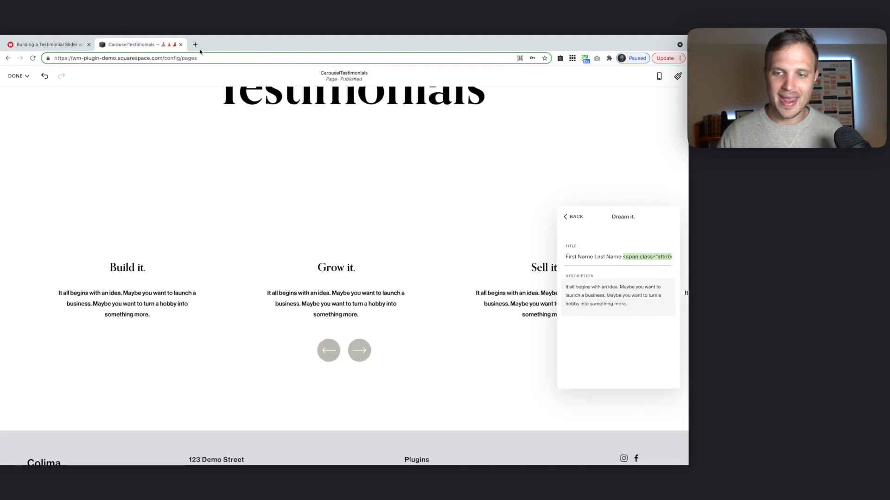
# Close the title's attribution span with </span> and type 'title, location' inside it
pyautogui.click(635, 256)
pyautogui.moveTo(625, 256); pyautogui.dragTo(673, 260)
pyautogui.press('Right')
pyautogui.write('</span')
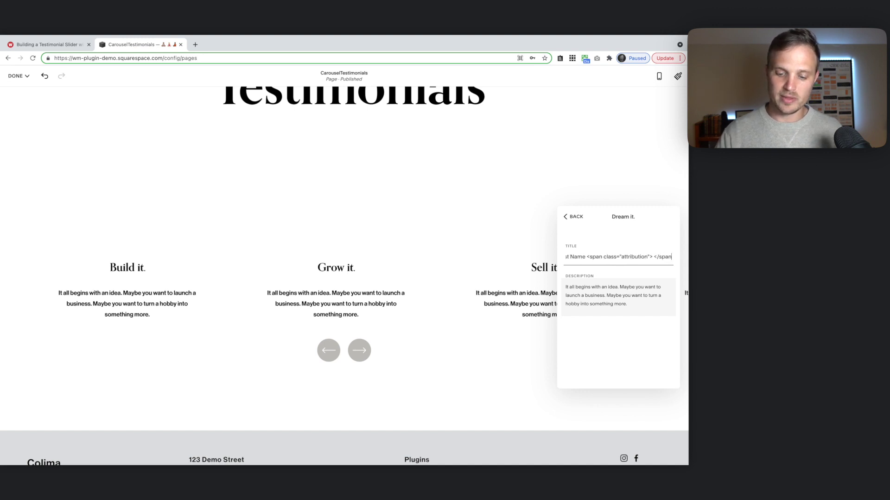
pyautogui.write('>')
pyautogui.moveTo(584, 257); pyautogui.dragTo(679, 255)
pyautogui.click(650, 257)
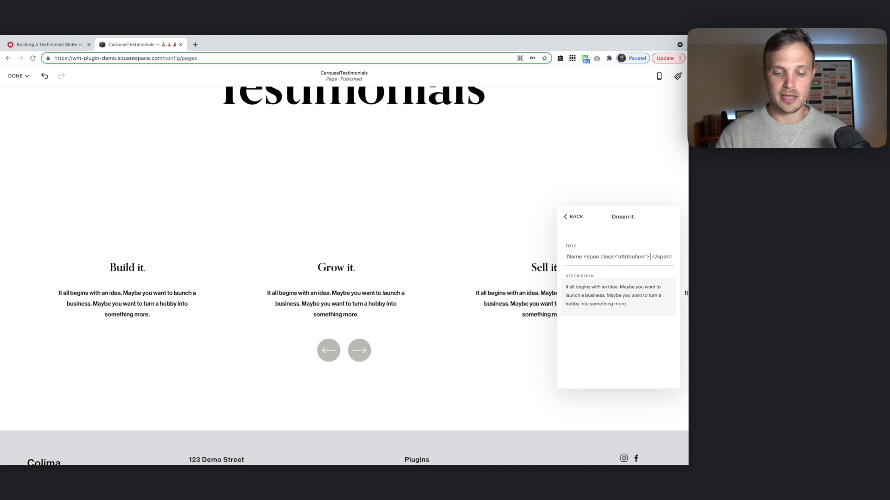
pyautogui.write('title, location')
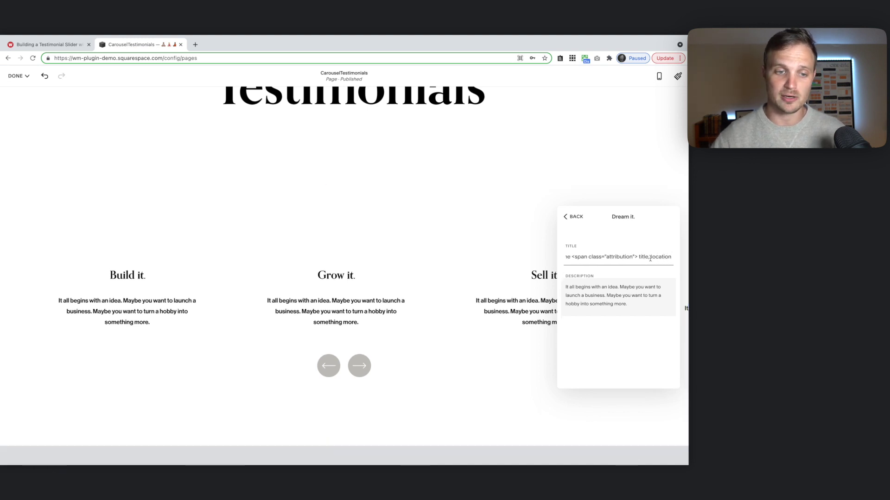
pyautogui.moveTo(664, 256); pyautogui.dragTo(648, 256)
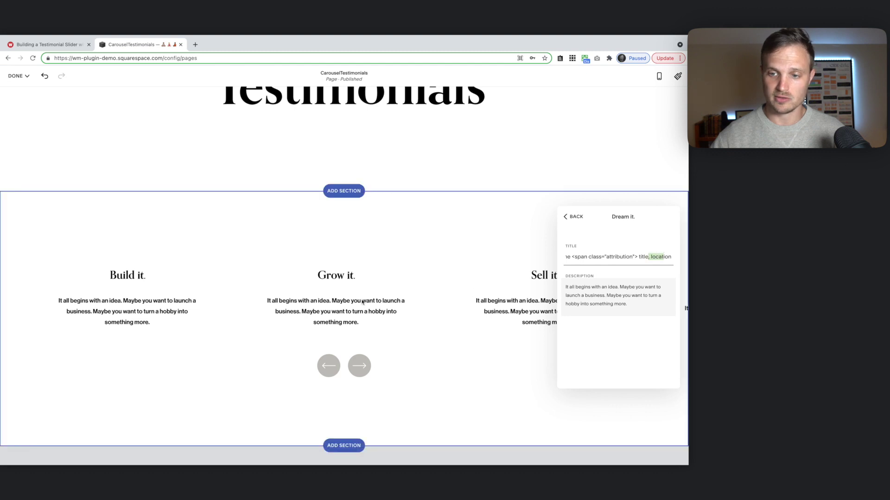
pyautogui.click(359, 365)
# Open the first testimonial item from the content list and select its description text
pyautogui.click(359, 366)
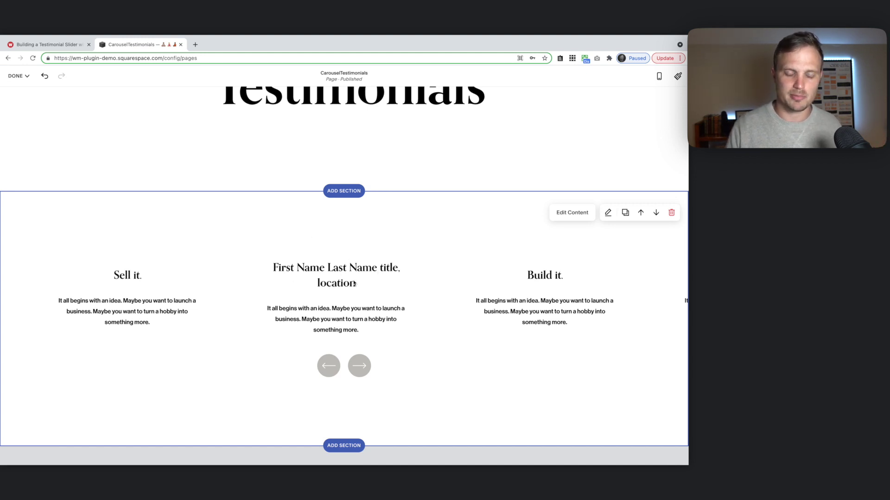
pyautogui.click(560, 217)
pyautogui.click(607, 261)
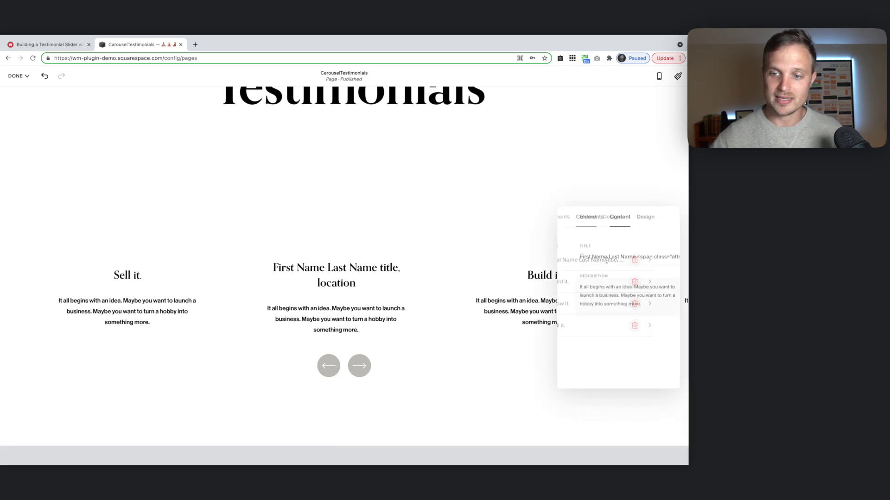
pyautogui.moveTo(629, 305); pyautogui.dragTo(558, 287)
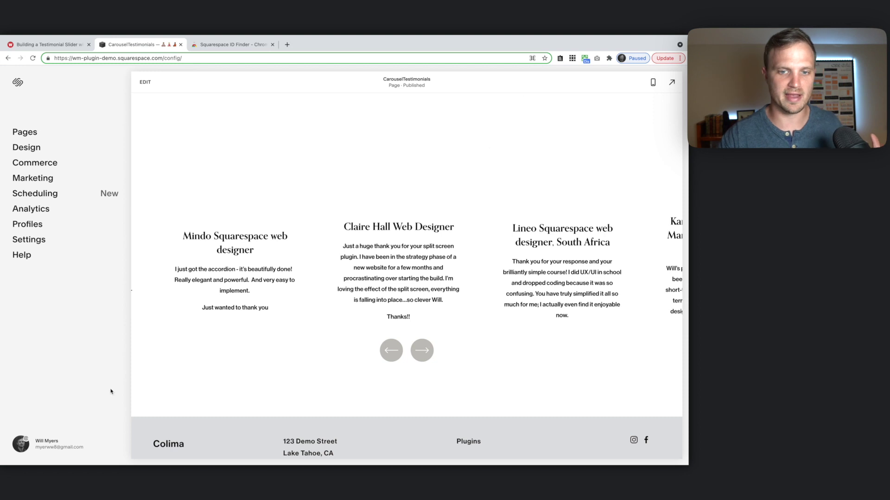
# Review the carousel preview, then switch to the Building a Testimonial Slider article tab
pyautogui.scroll(1, 400, 278)
pyautogui.scroll(-5, 400, 278)
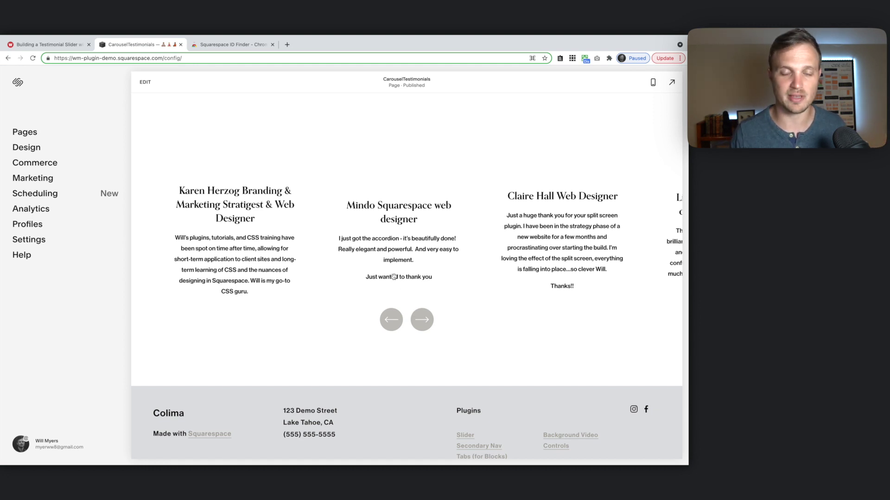
pyautogui.click(60, 45)
# Copy the testimonial CSS block from the Will Myers article and return to the CarouselTestimonials editor
pyautogui.scroll(-13, 231, 196)
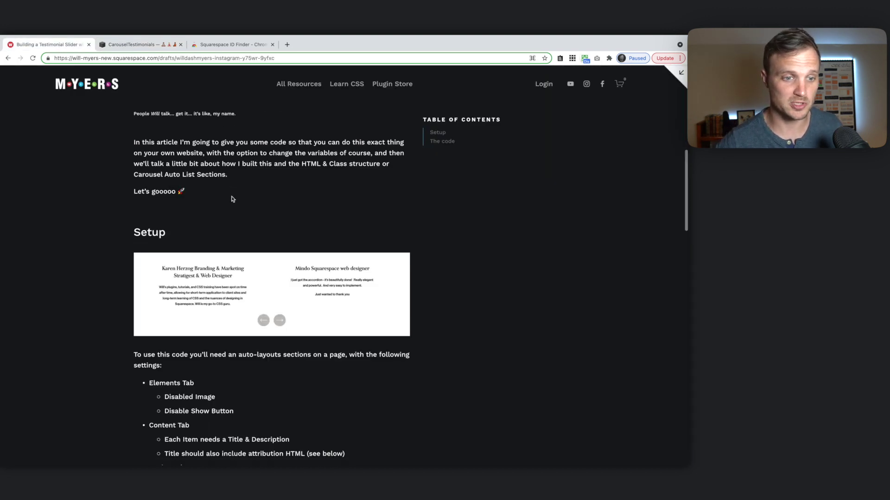
pyautogui.scroll(4, 232, 197)
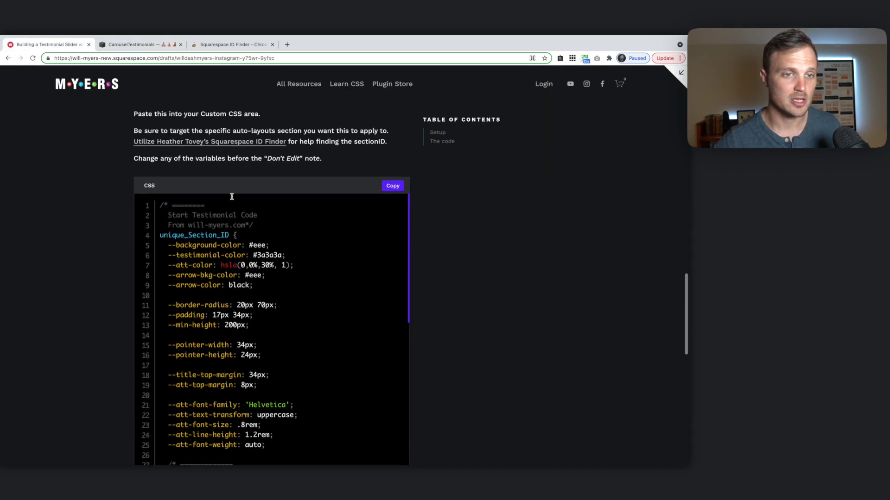
pyautogui.moveTo(135, 140); pyautogui.dragTo(196, 145)
pyautogui.click(196, 145)
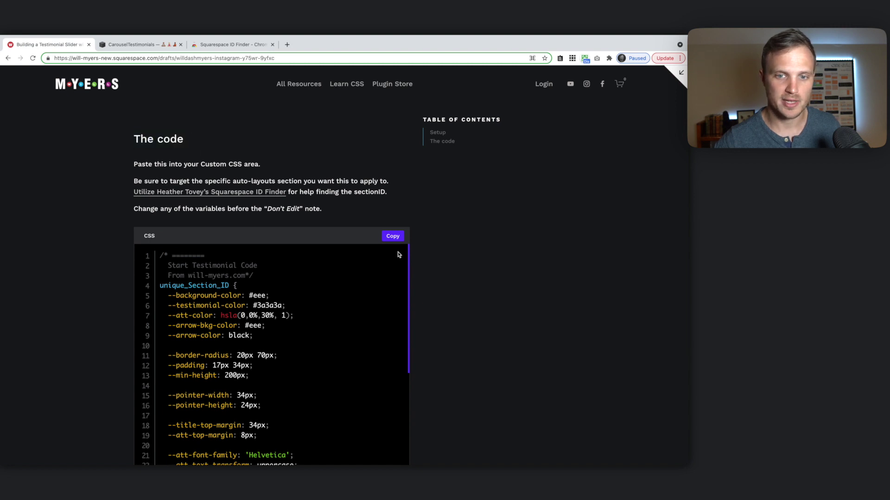
pyautogui.click(394, 237)
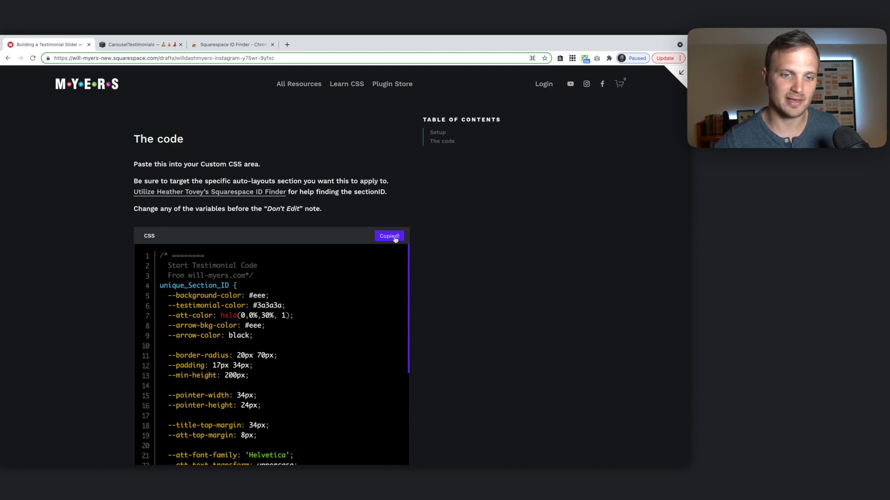
pyautogui.click(140, 44)
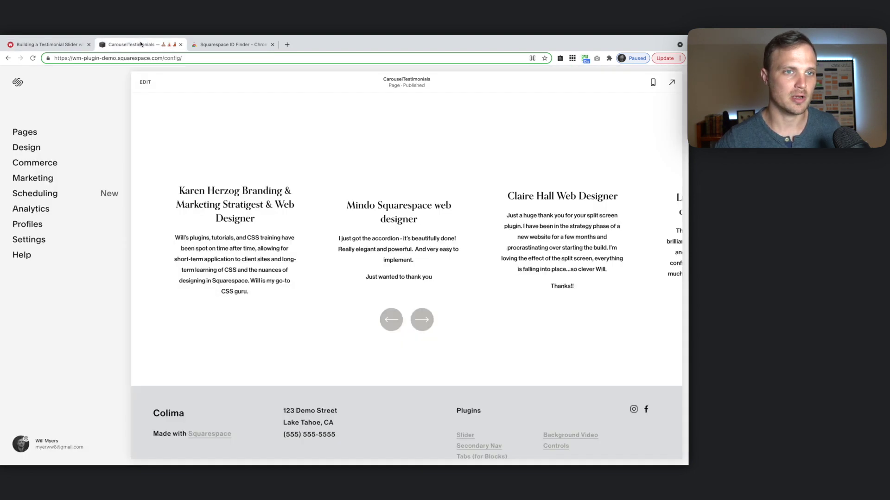
# Paste the copied testimonial CSS into the site's Design > Custom CSS editor
pyautogui.click(34, 148)
pyautogui.click(34, 243)
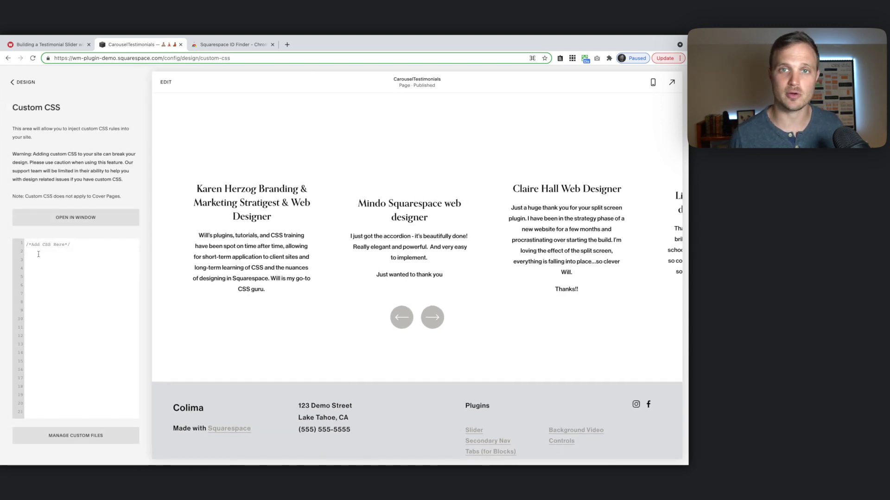
pyautogui.press('super+v')
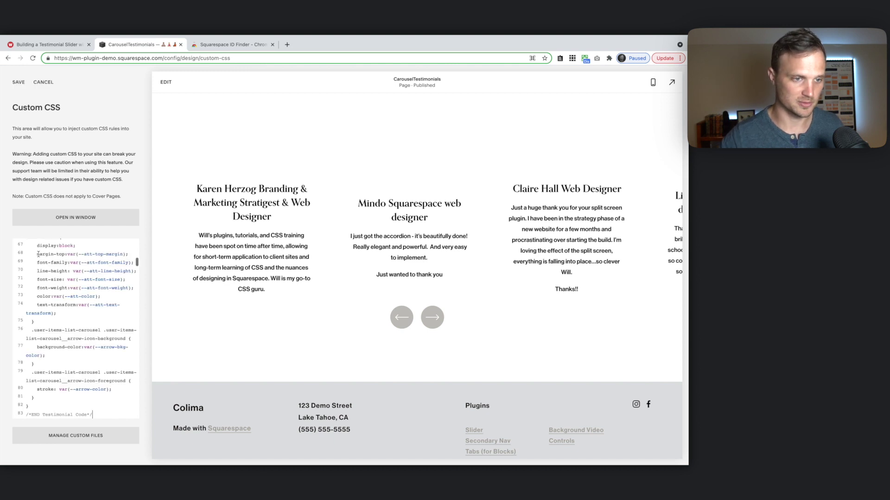
# Highlight the adjustable variables on lines 5–13 and select the unique_Section_ID placeholder
pyautogui.scroll(15, 38, 254)
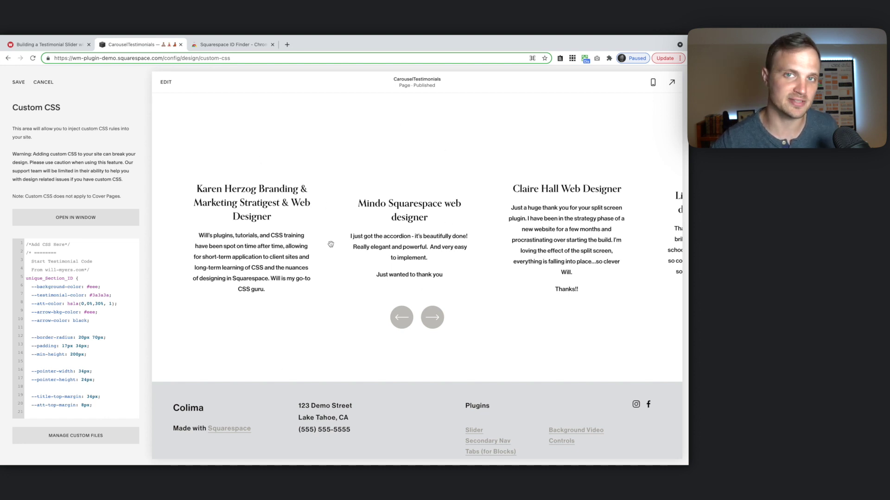
pyautogui.moveTo(77, 278); pyautogui.dragTo(110, 345)
pyautogui.click(109, 345)
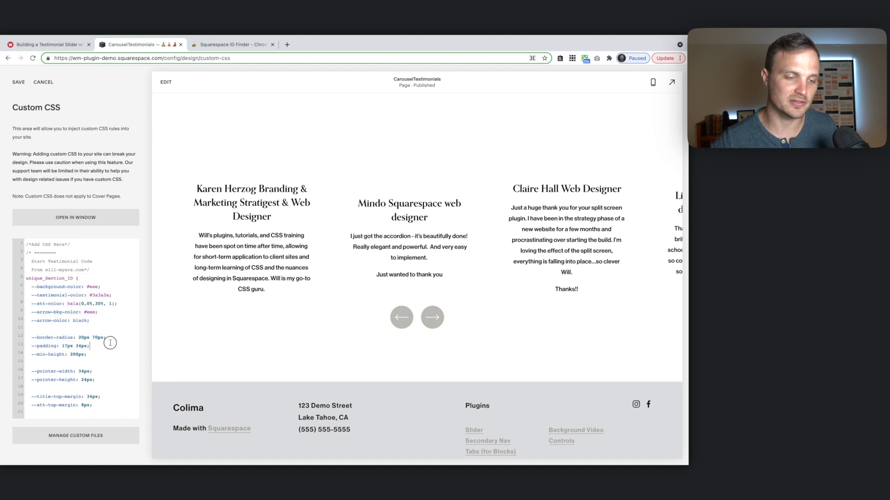
pyautogui.moveTo(73, 278); pyautogui.dragTo(24, 280)
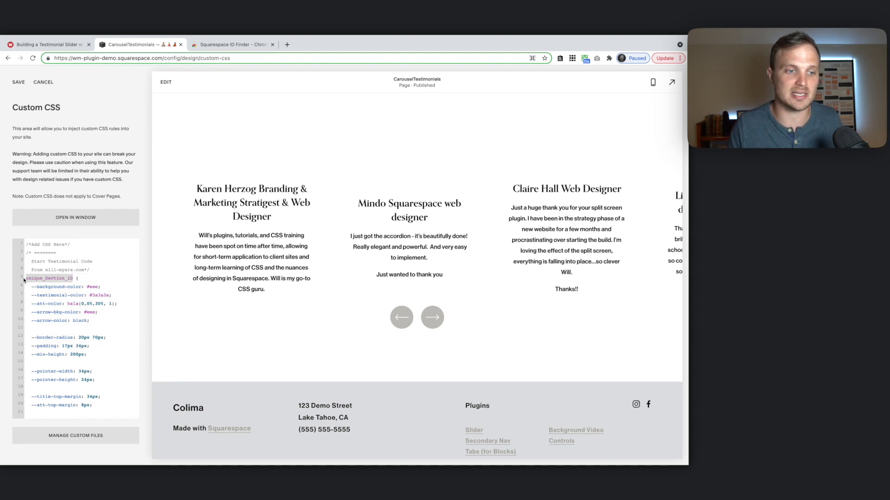
pyautogui.moveTo(24, 280); pyautogui.dragTo(72, 276)
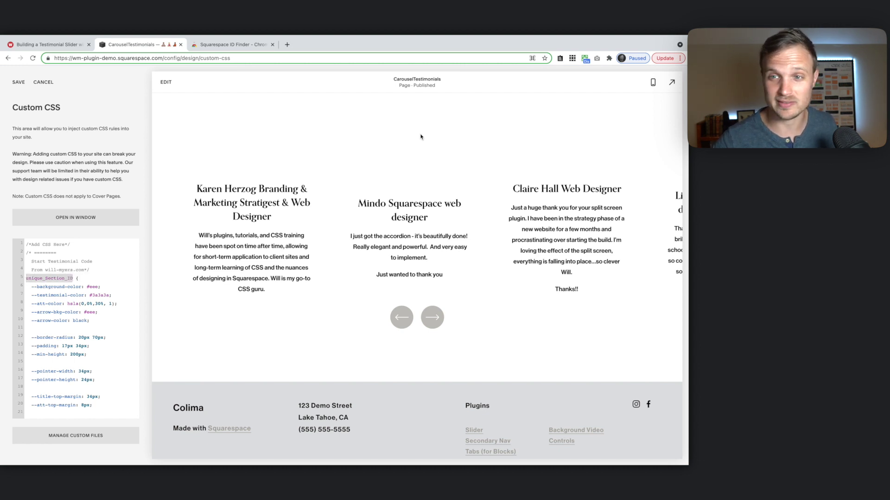
# Show section IDs with the Squarespace ID Finder extension and copy the carousel section's ID selector
pyautogui.click(572, 59)
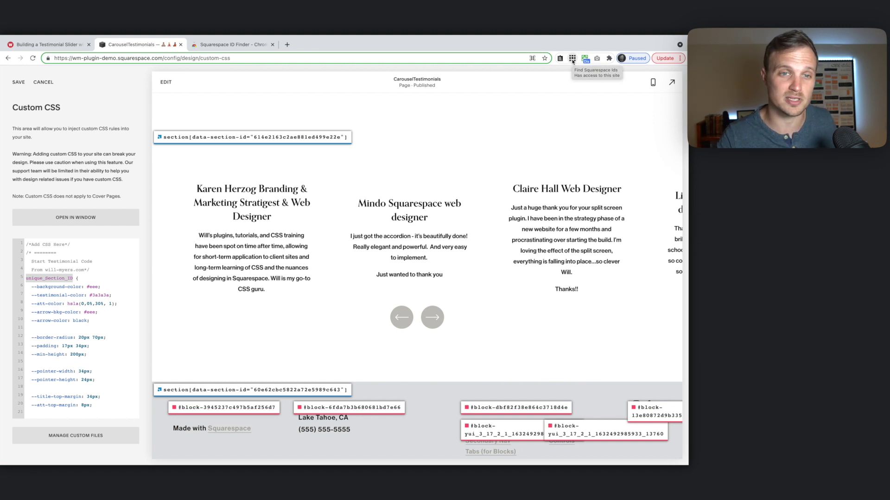
pyautogui.click(219, 47)
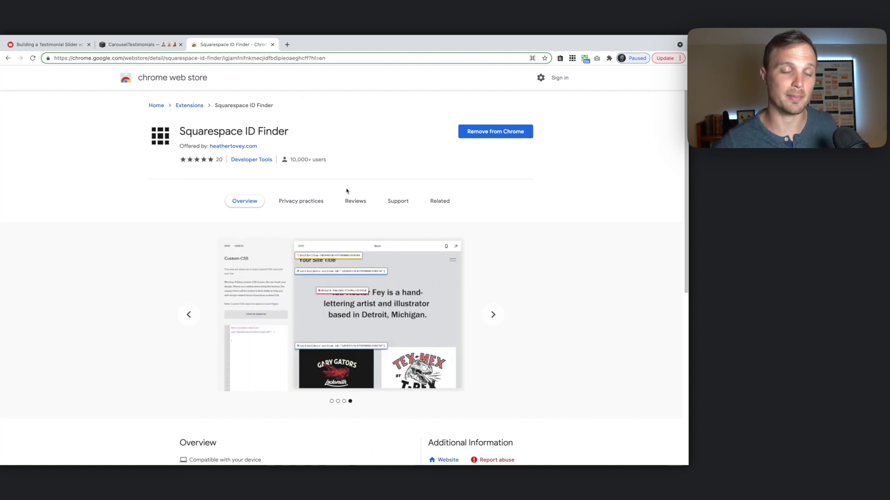
pyautogui.click(120, 45)
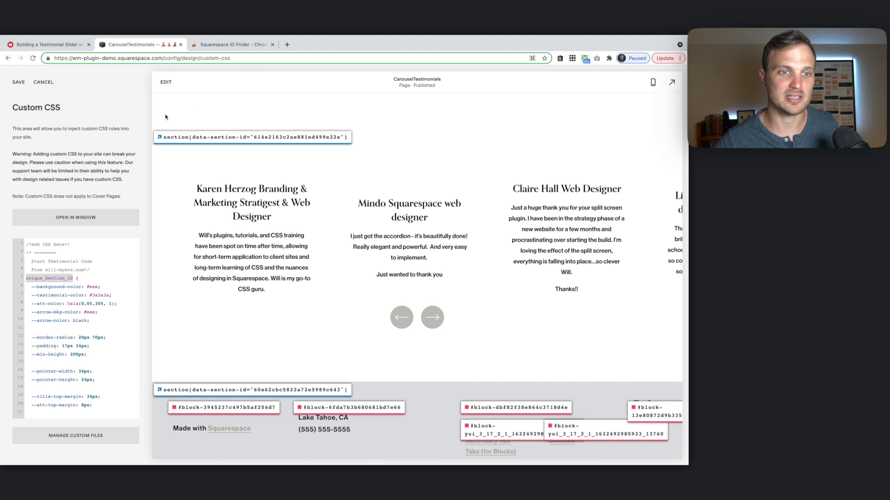
pyautogui.click(203, 139)
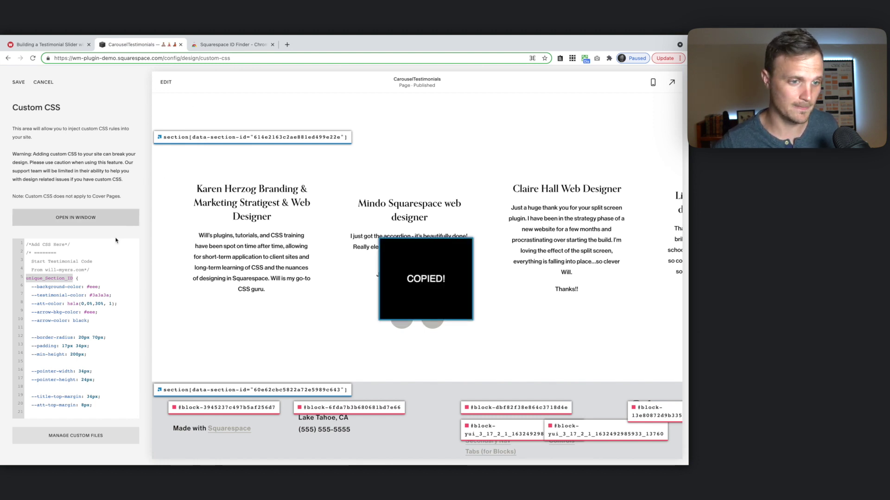
# Replace unique_Section_ID with the carousel section selector and check the mobile and desktop previews
pyautogui.moveTo(73, 280); pyautogui.dragTo(26, 278)
pyautogui.press('super+v')
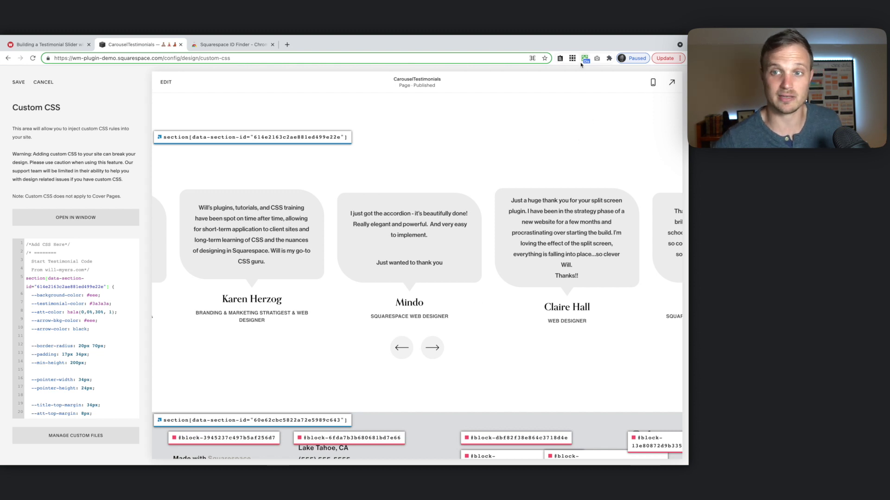
pyautogui.click(653, 82)
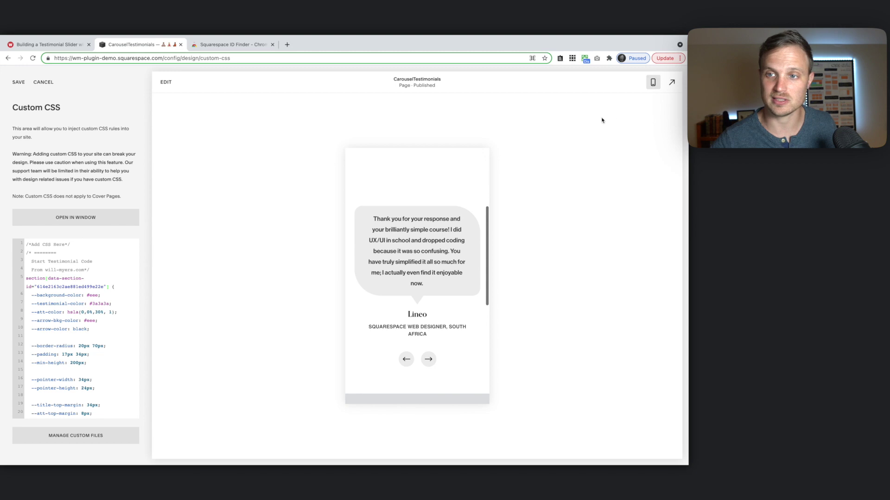
pyautogui.click(653, 82)
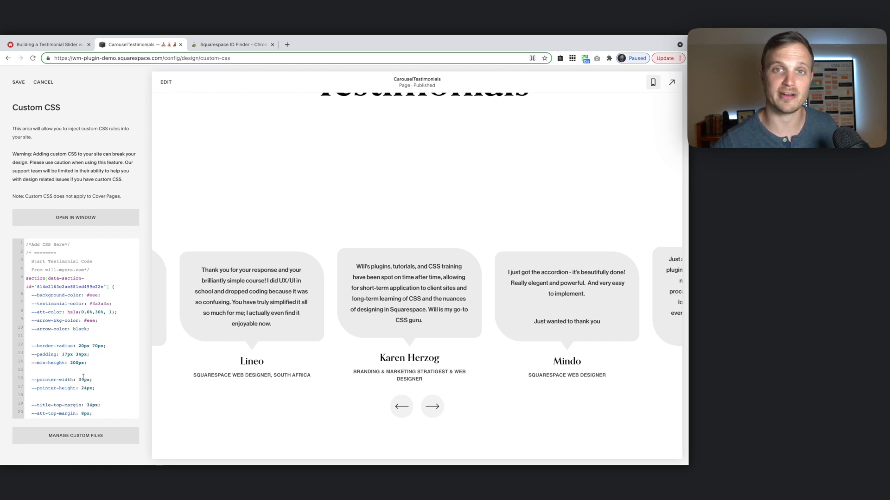
pyautogui.scroll(-1, 83, 379)
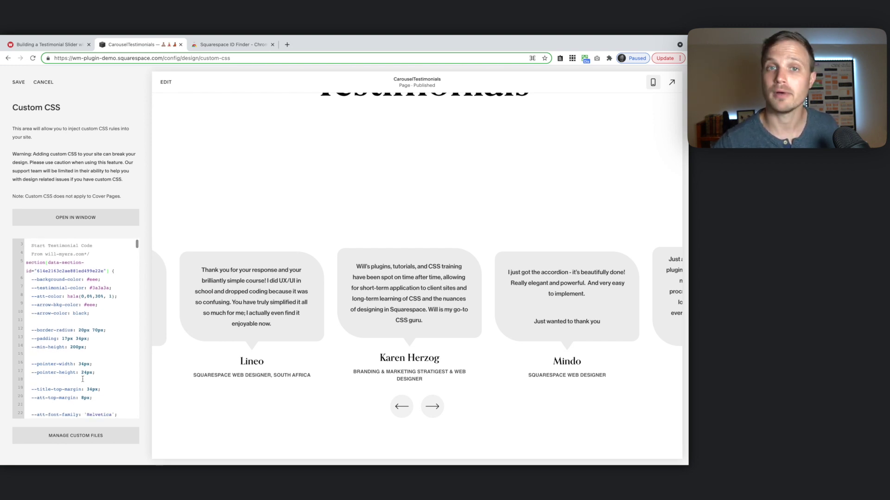
pyautogui.scroll(-1, 82, 380)
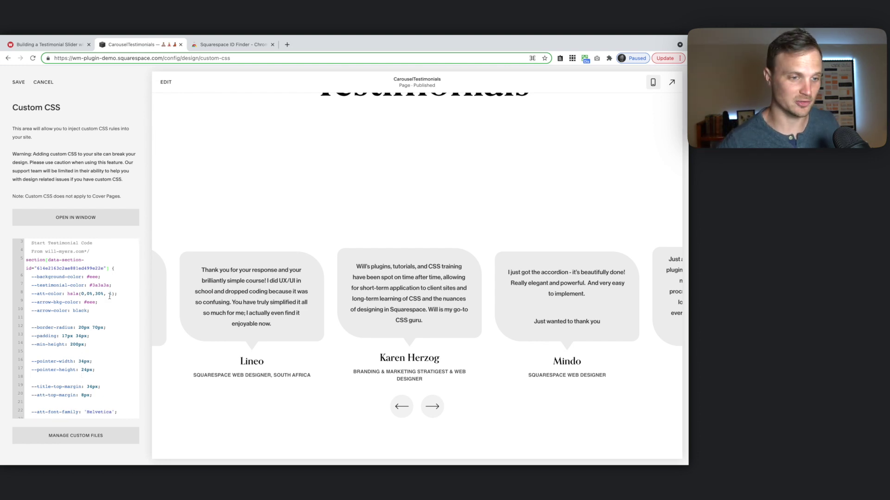
pyautogui.moveTo(105, 276); pyautogui.dragTo(103, 313)
pyautogui.click(29, 277)
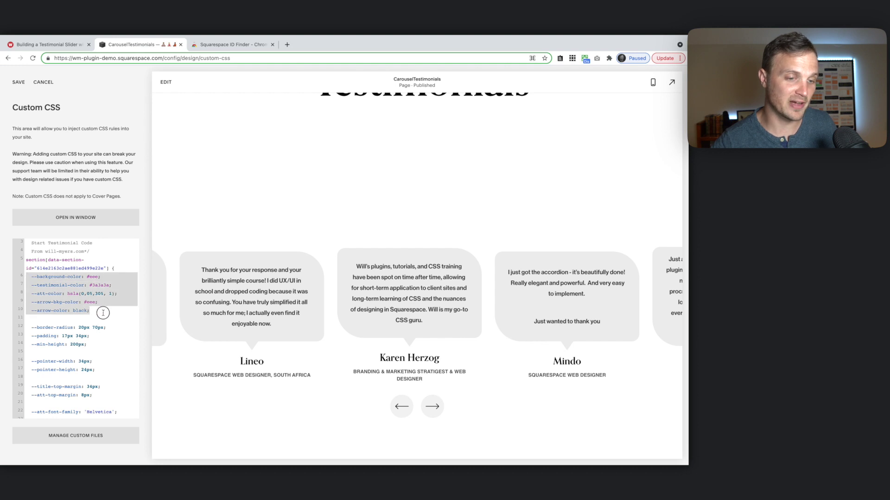
pyautogui.click(101, 310)
pyautogui.doubleClick(93, 277)
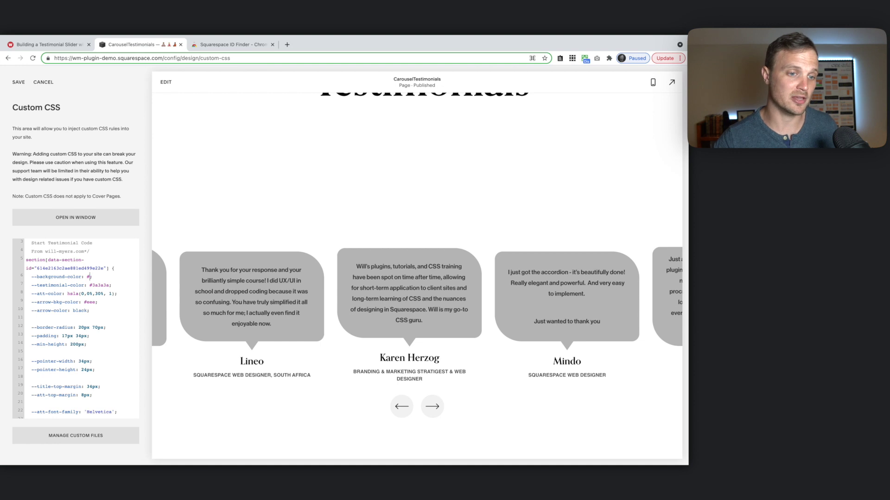
pyautogui.write('eee')
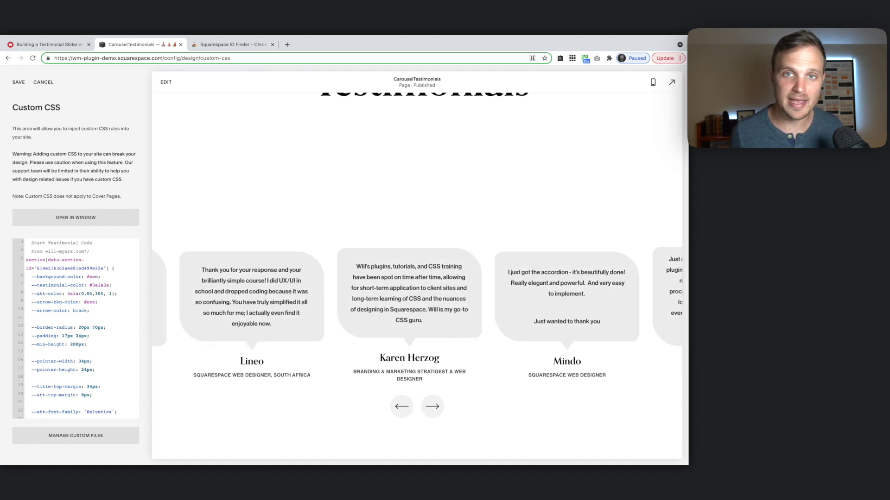
pyautogui.press('BackSpace')
pyautogui.press('BackSpace')
pyautogui.press('BackSpace')
pyautogui.press('BackSpace')
pyautogui.write('blue')
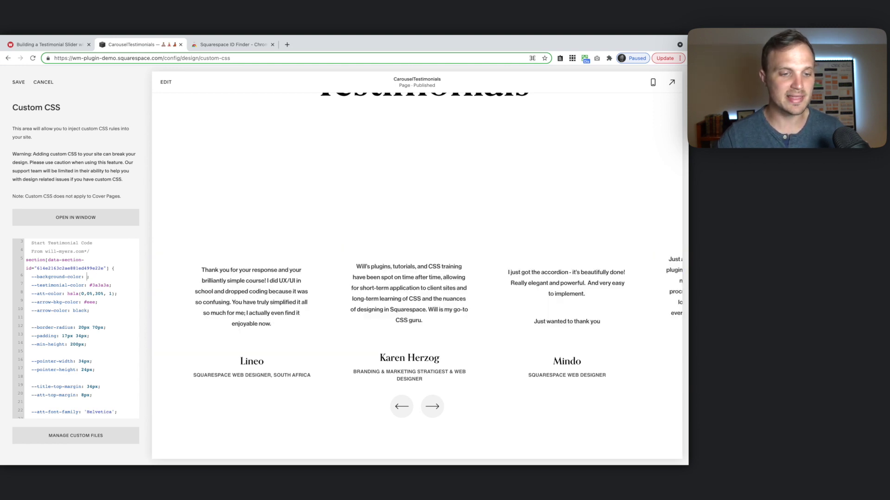
pyautogui.write('#eee')
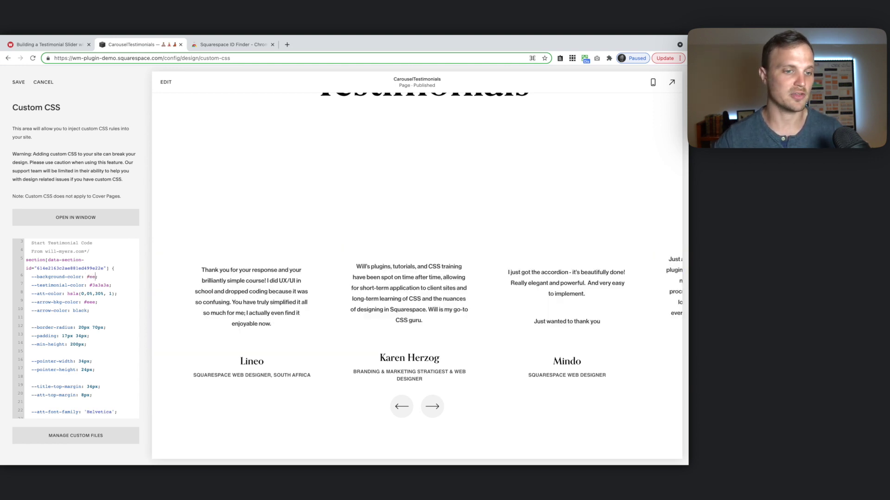
pyautogui.moveTo(31, 285); pyautogui.dragTo(84, 286)
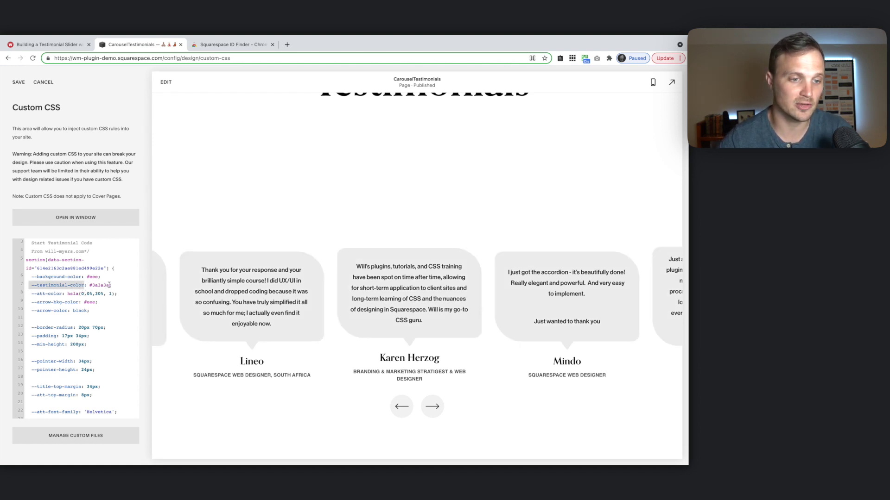
pyautogui.moveTo(110, 285); pyautogui.dragTo(89, 286)
pyautogui.write('red')
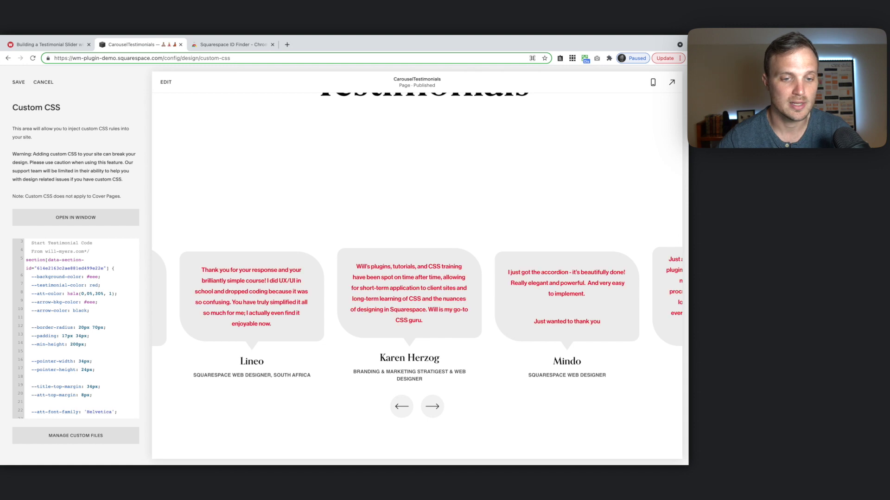
pyautogui.press('super+z')
pyautogui.moveTo(32, 294); pyautogui.dragTo(118, 294)
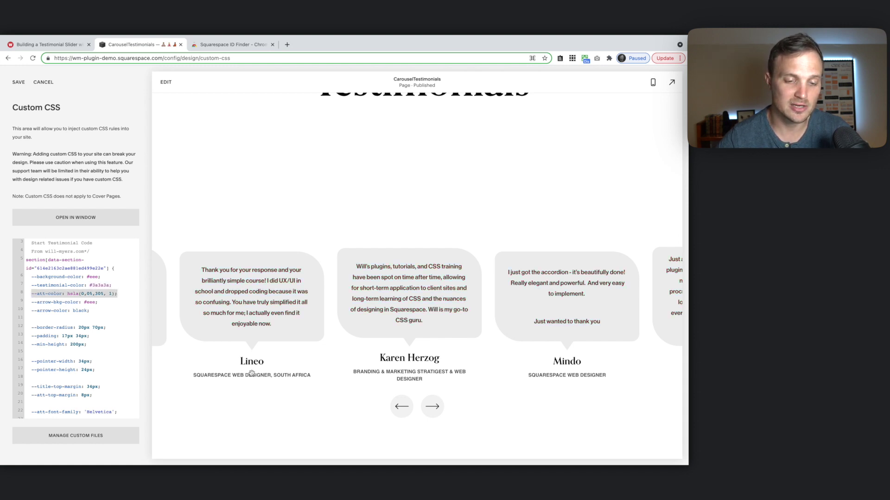
pyautogui.scroll(-1, 251, 373)
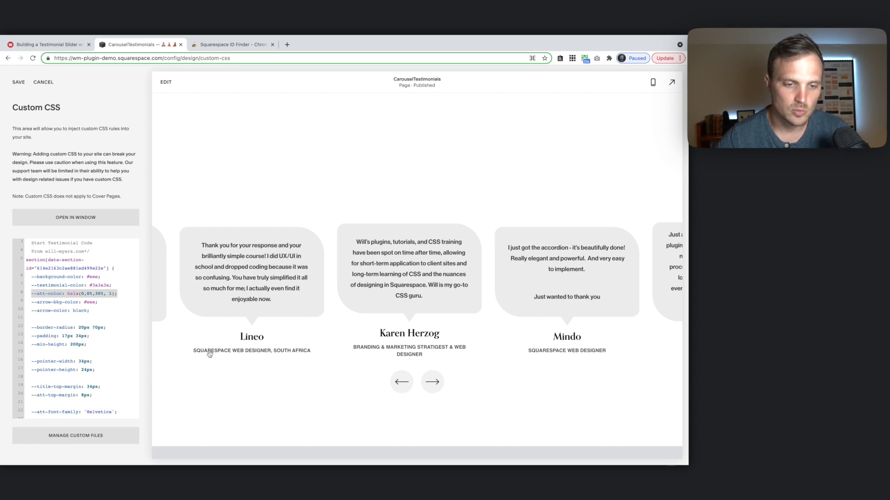
pyautogui.click(96, 294)
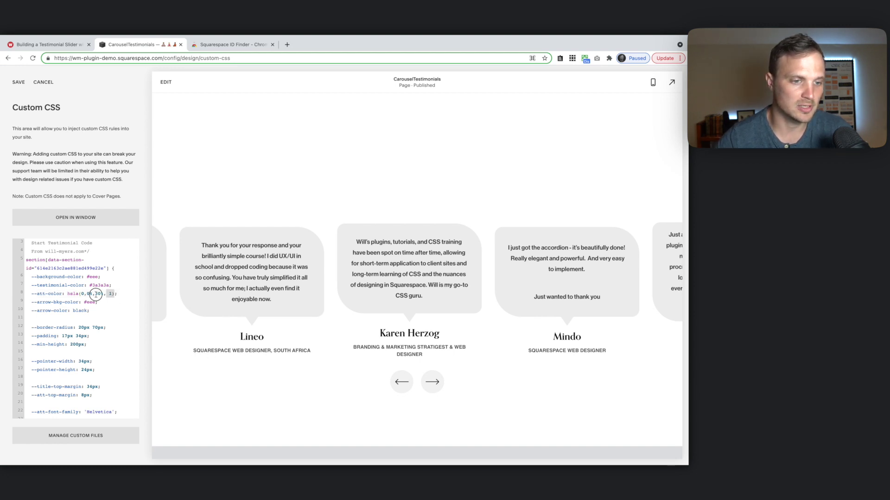
pyautogui.moveTo(96, 294); pyautogui.dragTo(68, 295)
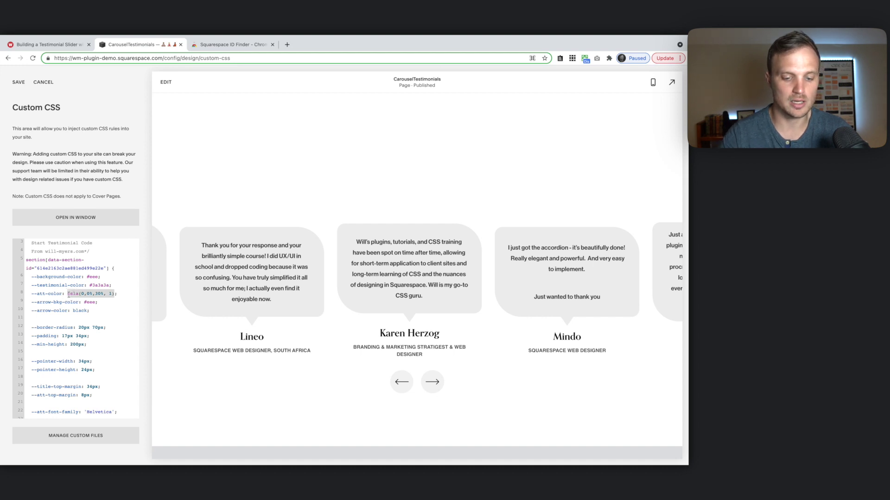
pyautogui.write('tt-color: turquo')
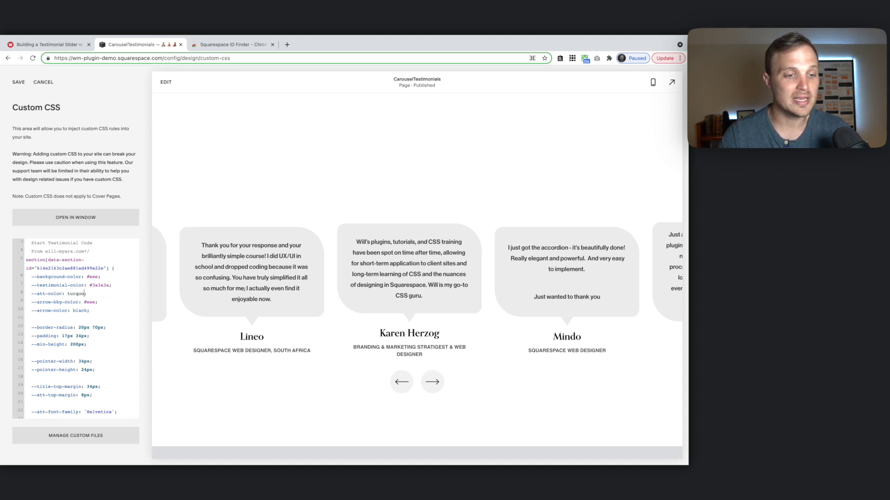
pyautogui.write('ise')
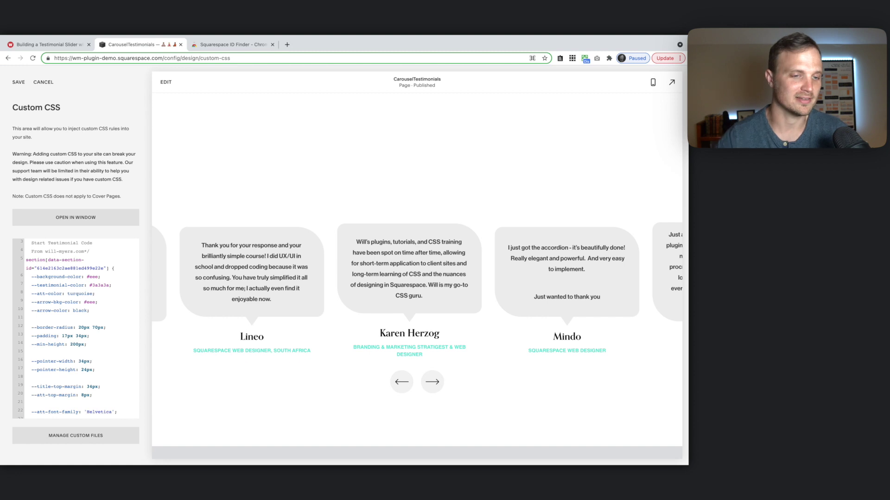
pyautogui.press('super+z')
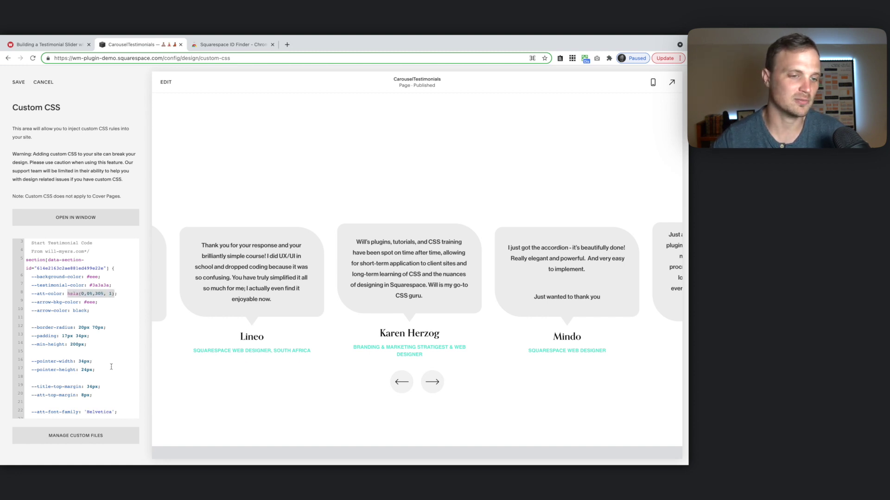
pyautogui.moveTo(30, 304); pyautogui.dragTo(97, 308)
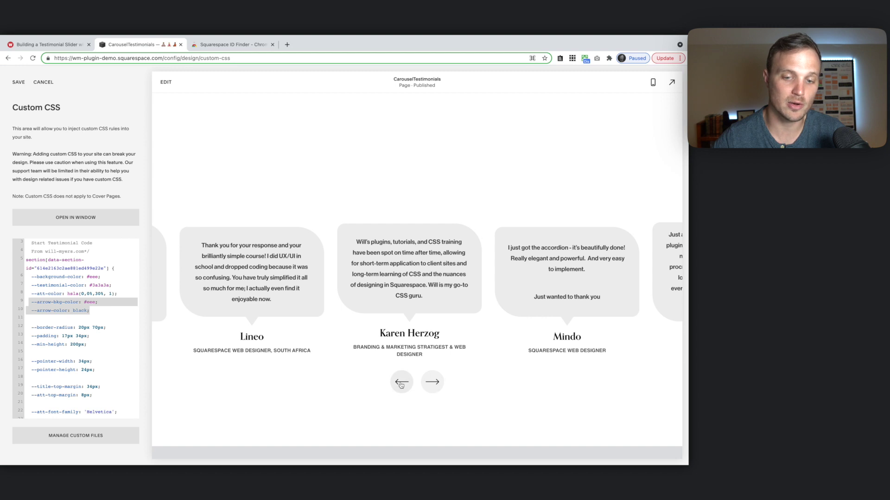
pyautogui.click(47, 304)
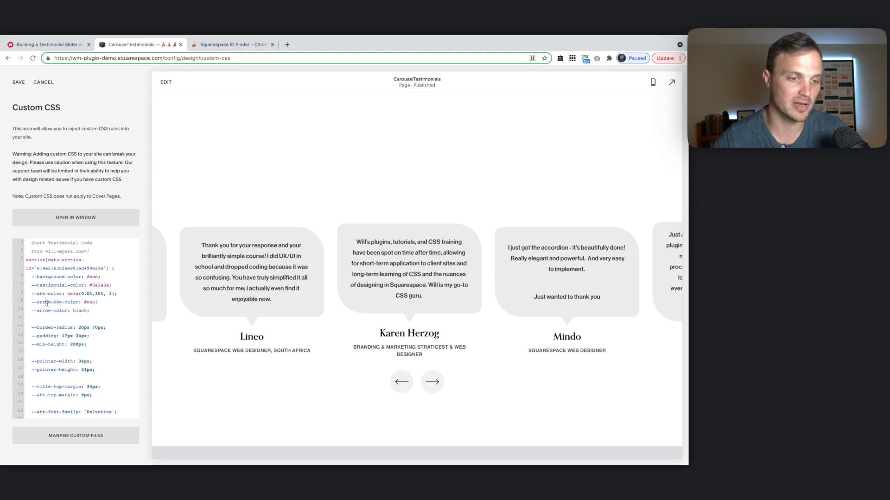
pyautogui.scroll(-1, 48, 303)
pyautogui.moveTo(35, 283); pyautogui.dragTo(95, 295)
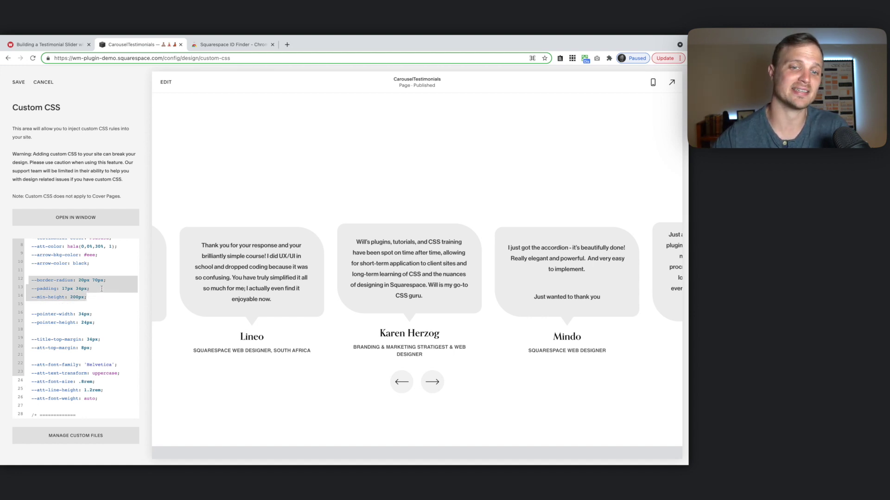
pyautogui.click(61, 303)
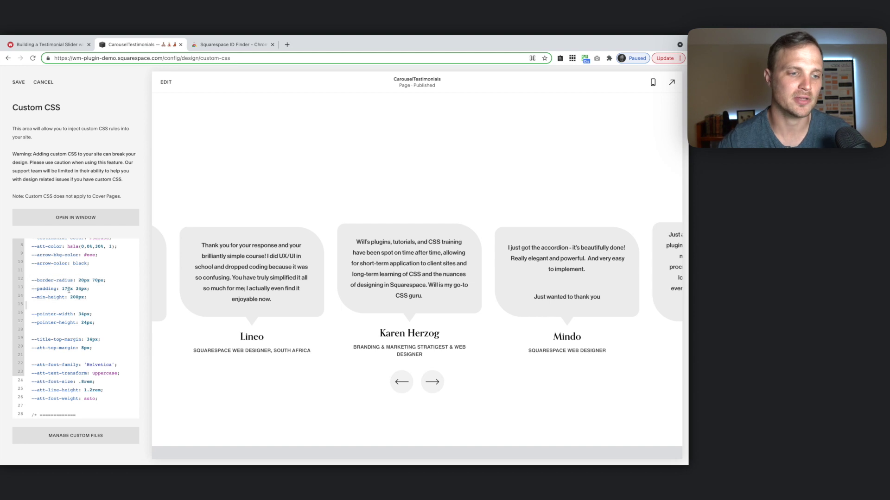
pyautogui.moveTo(77, 280); pyautogui.dragTo(105, 280)
pyautogui.click(105, 280)
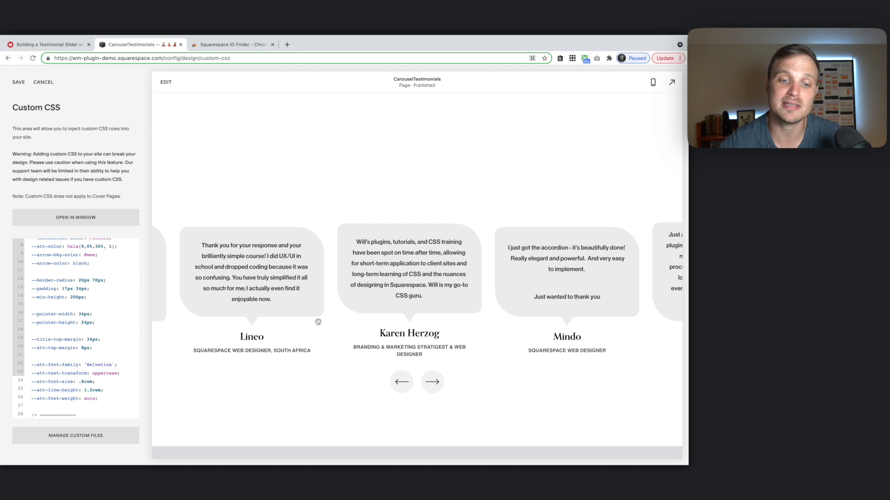
pyautogui.press('Left')
pyautogui.press('Left')
pyautogui.press('Left')
pyautogui.press('Left')
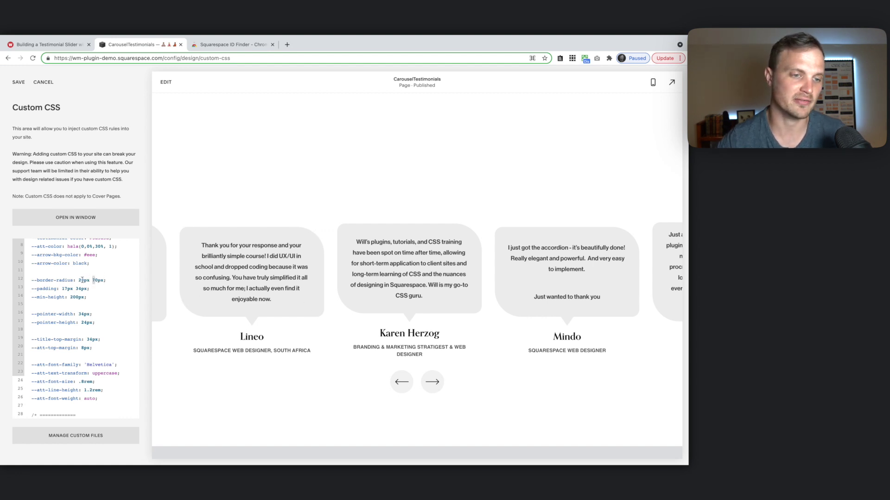
pyautogui.click(80, 280)
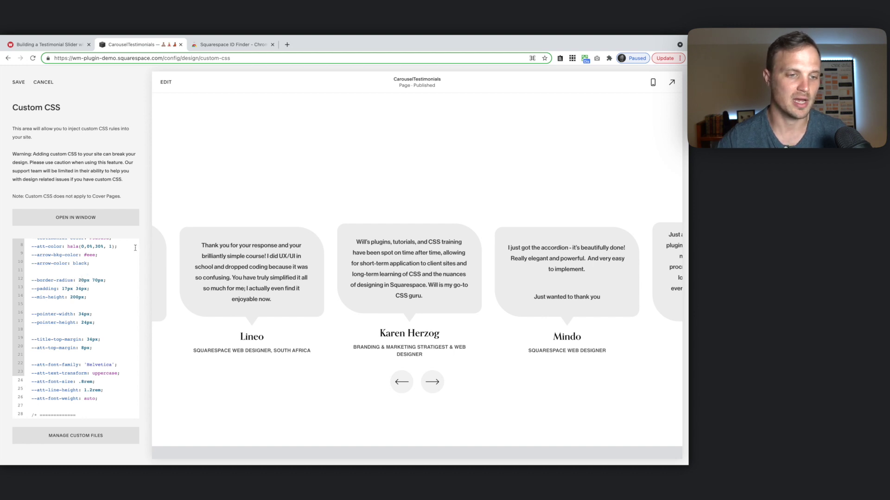
pyautogui.press('Delete')
pyautogui.write('1')
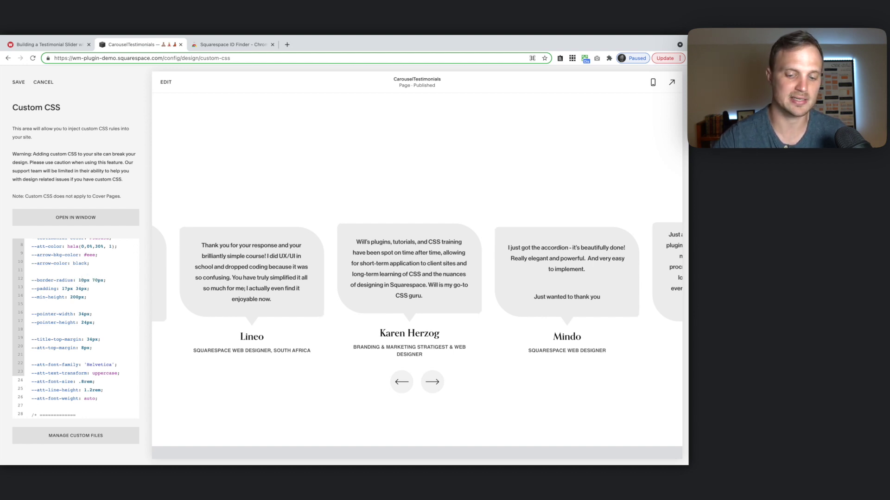
pyautogui.click(95, 280)
pyautogui.write('=9')
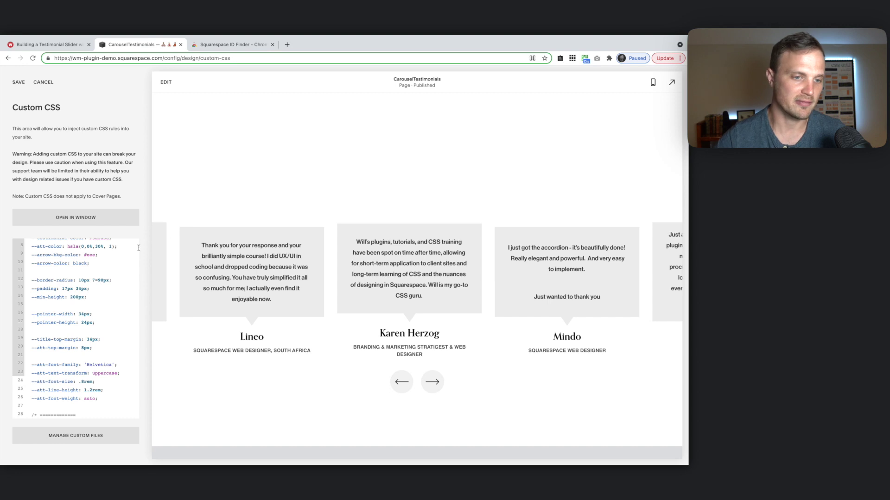
pyautogui.press('BackSpace')
pyautogui.write('9')
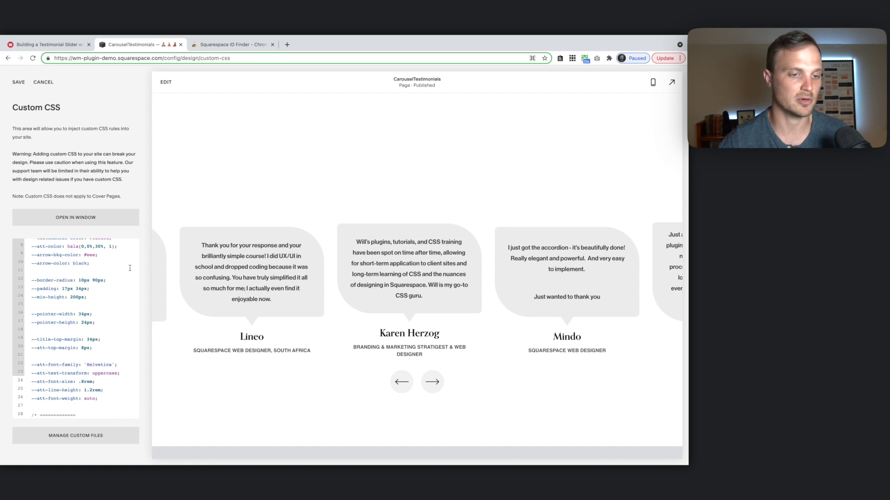
pyautogui.press('BackSpace')
pyautogui.write('7')
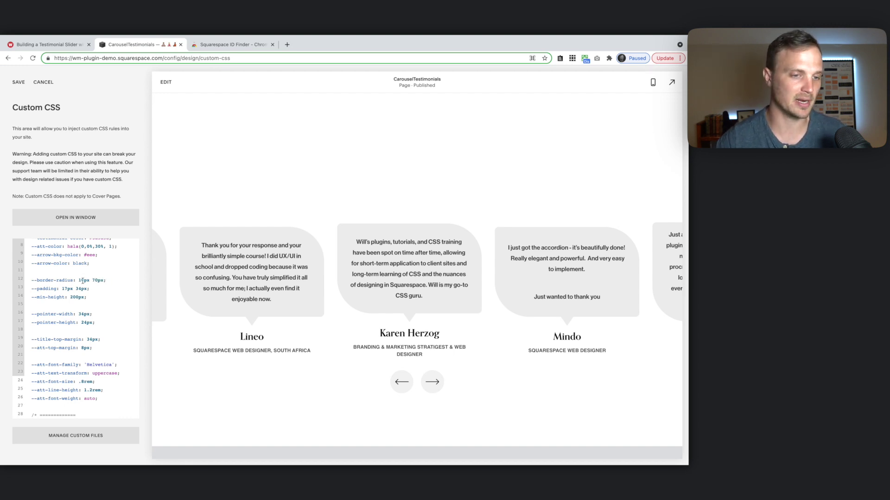
pyautogui.click(82, 281)
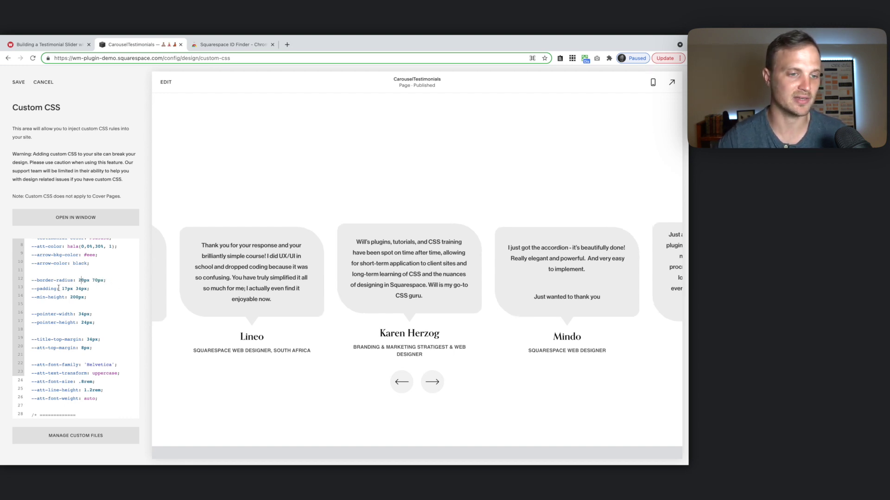
pyautogui.click(87, 289)
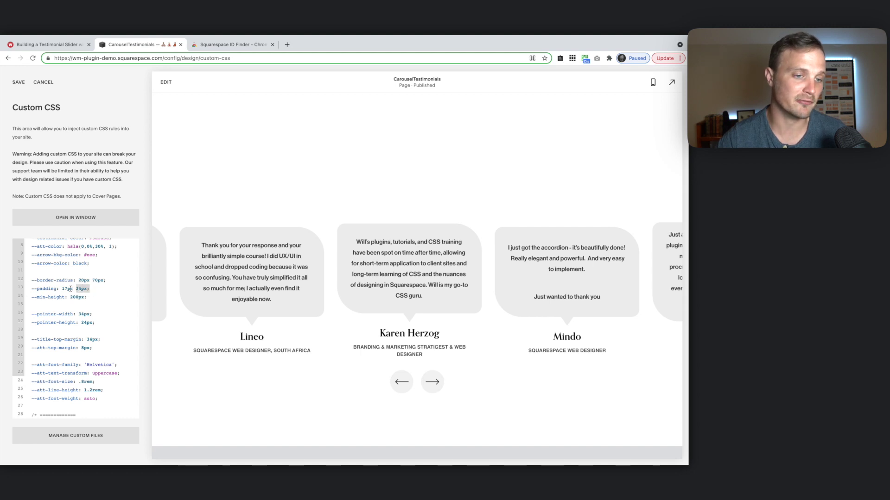
pyautogui.click(70, 289)
pyautogui.doubleClick(70, 289)
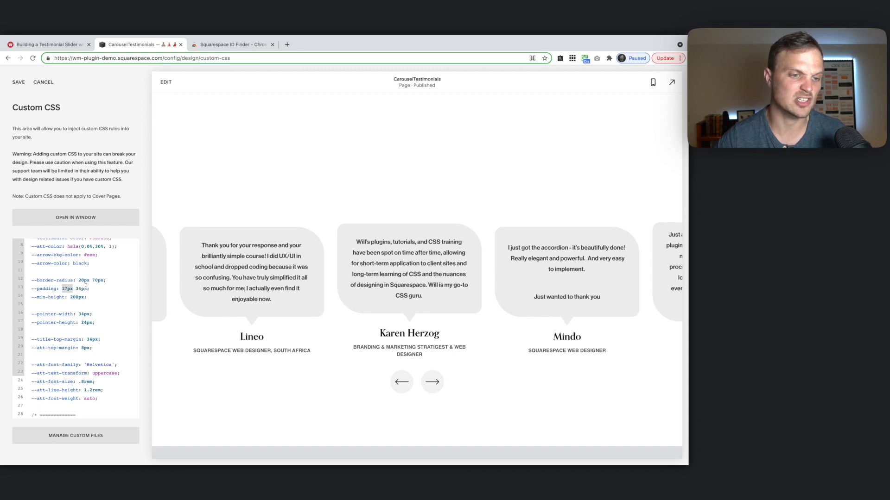
pyautogui.click(79, 289)
pyautogui.press('BackSpace')
pyautogui.write('5')
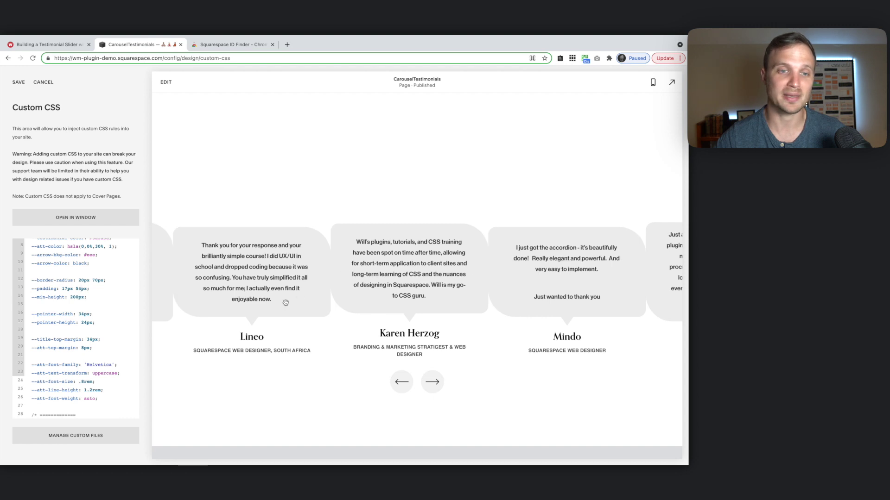
pyautogui.hotkey('ctrl', 'z')
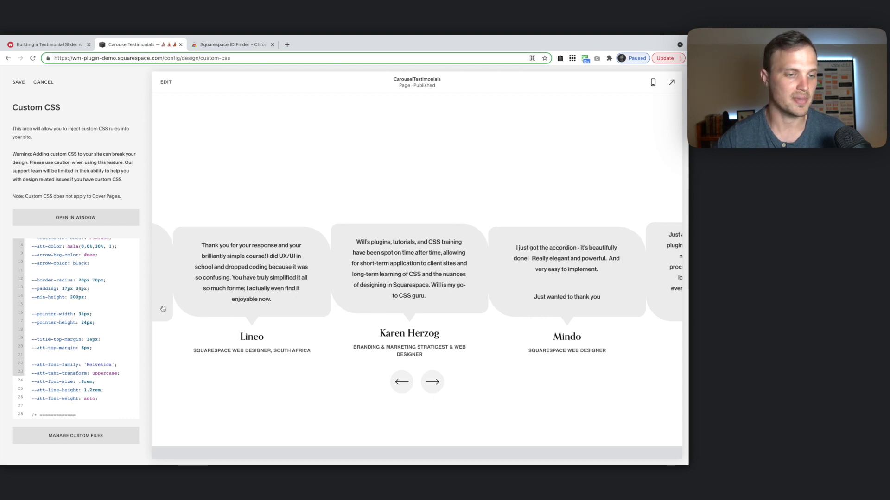
pyautogui.moveTo(93, 297); pyautogui.dragTo(70, 298)
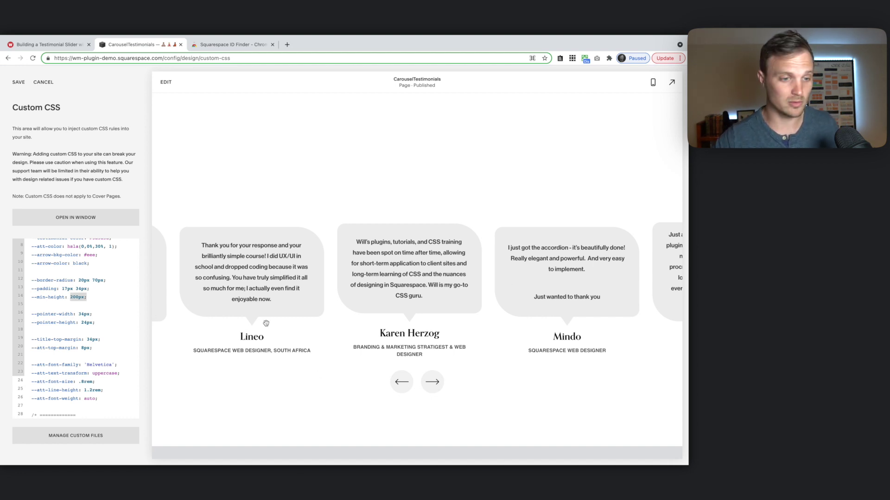
# Switch to mobile preview and change the bubble --min-height to 100px
pyautogui.click(70, 298)
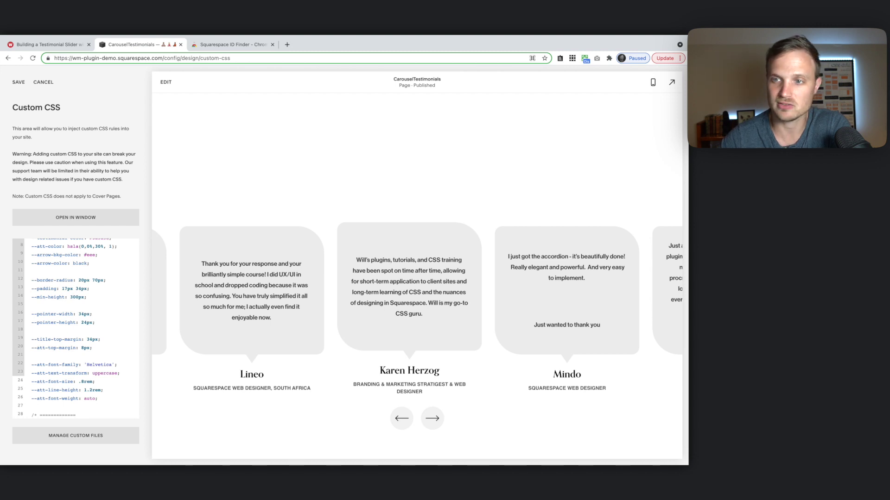
pyautogui.click(653, 84)
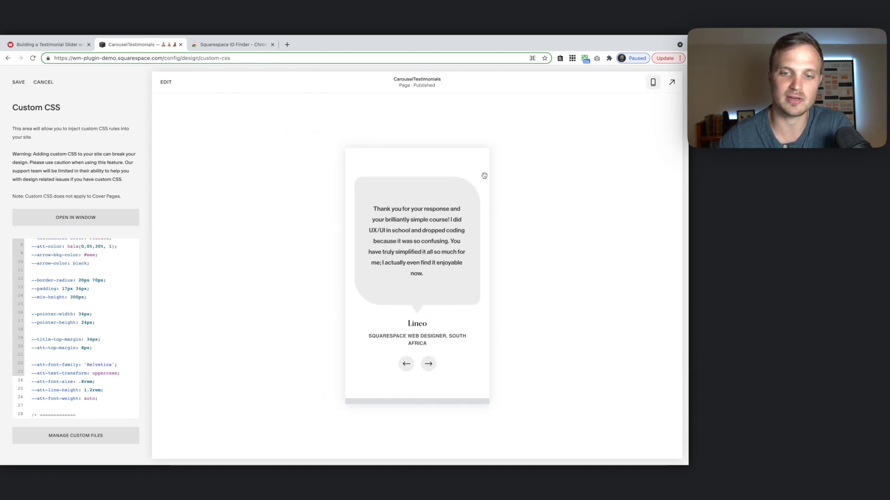
pyautogui.moveTo(484, 176); pyautogui.dragTo(386, 241)
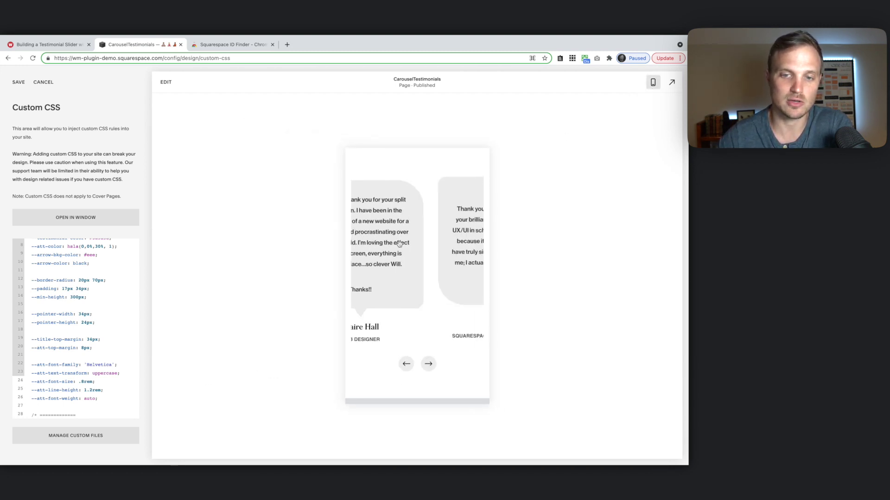
pyautogui.doubleClick(71, 299)
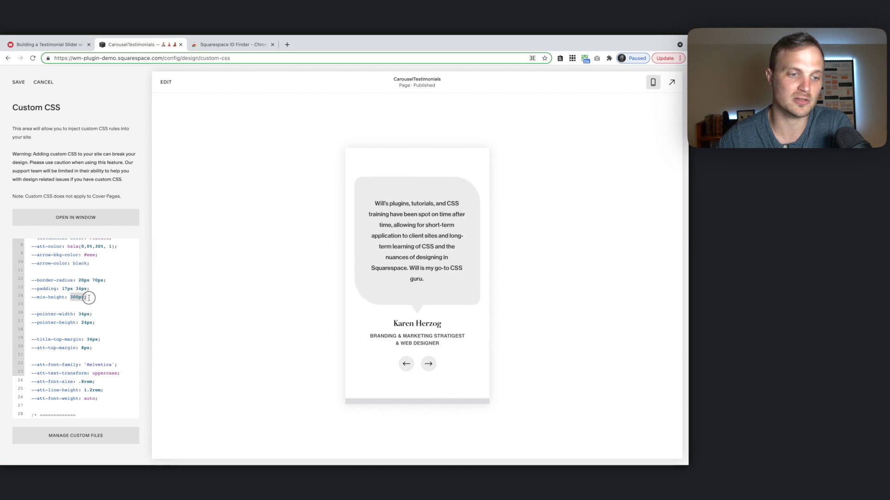
pyautogui.click(70, 299)
pyautogui.press('Delete')
pyautogui.write('1')
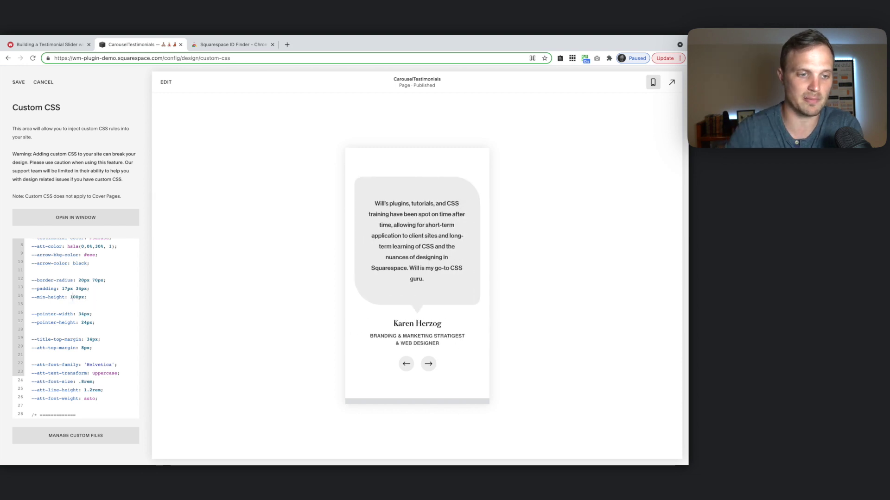
# Browse the carousel cards, then set --min-height back to 300px
pyautogui.moveTo(457, 224); pyautogui.dragTo(378, 249)
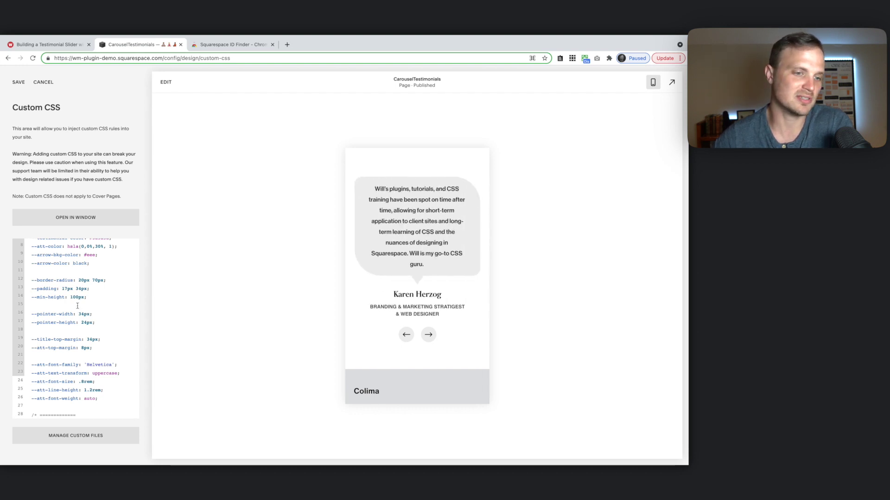
pyautogui.press('BackSpace')
pyautogui.write('3')
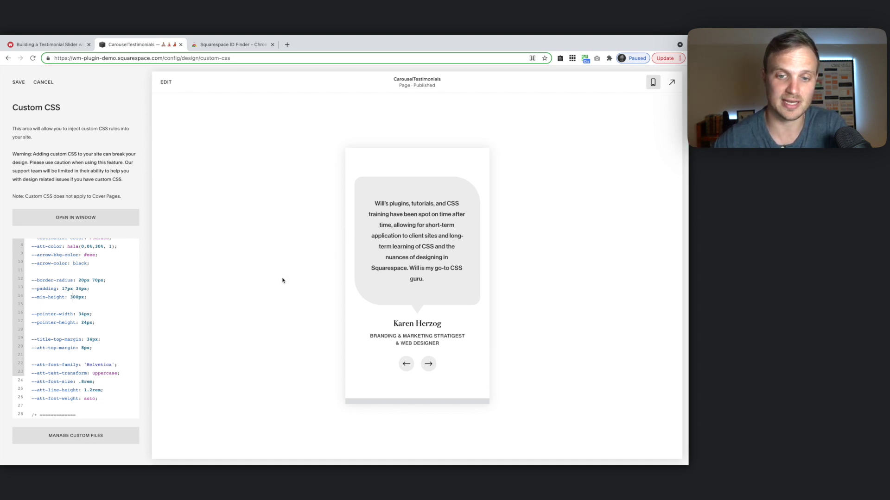
pyautogui.moveTo(447, 262); pyautogui.dragTo(373, 244)
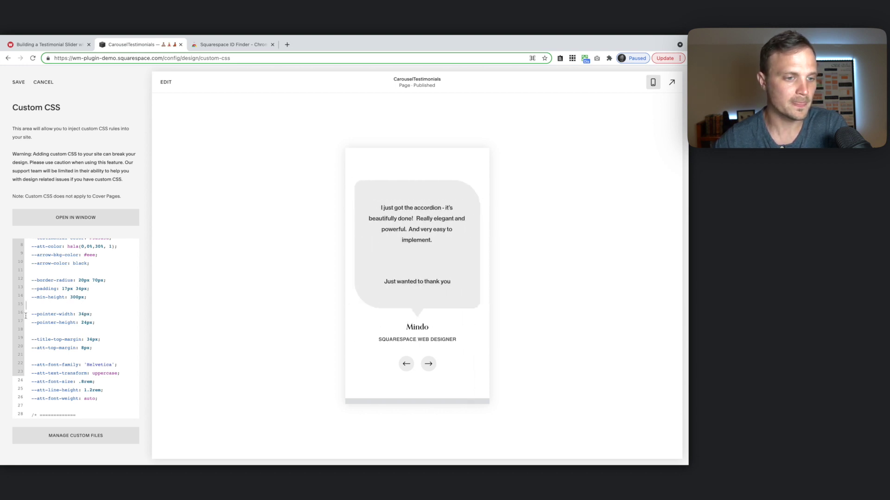
pyautogui.moveTo(25, 316); pyautogui.dragTo(99, 323)
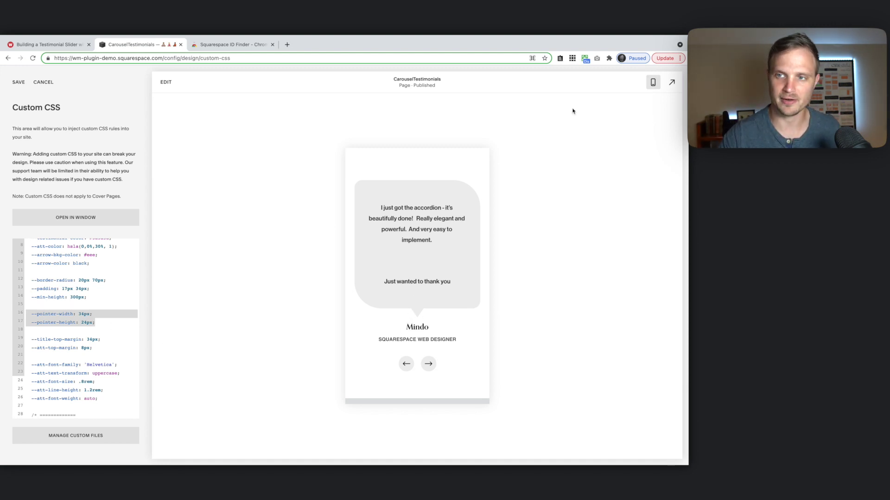
# Return to desktop preview and try a wider --pointer-width value for the bubble pointer
pyautogui.click(653, 84)
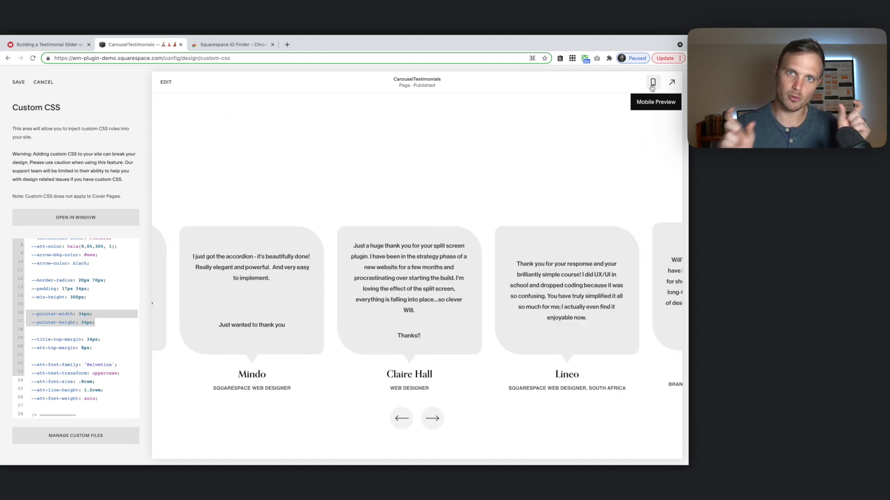
pyautogui.click(84, 321)
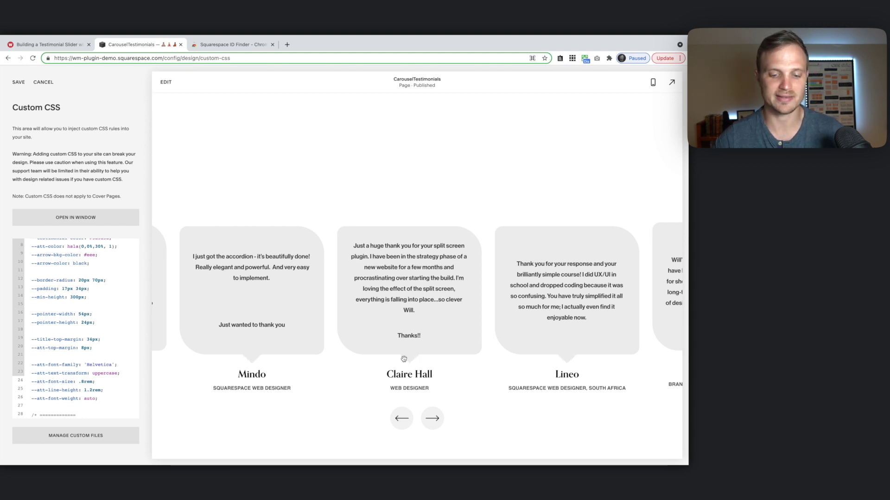
pyautogui.press('BackSpace')
pyautogui.write('9')
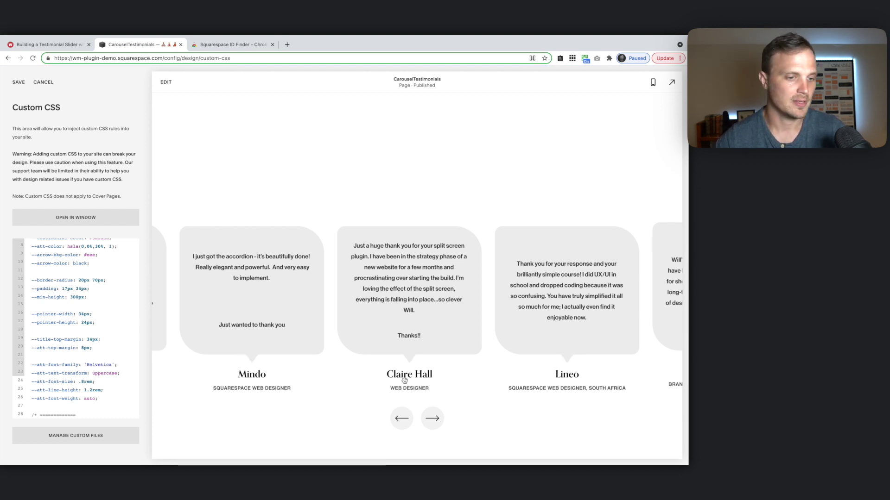
pyautogui.scroll(-2, 99, 344)
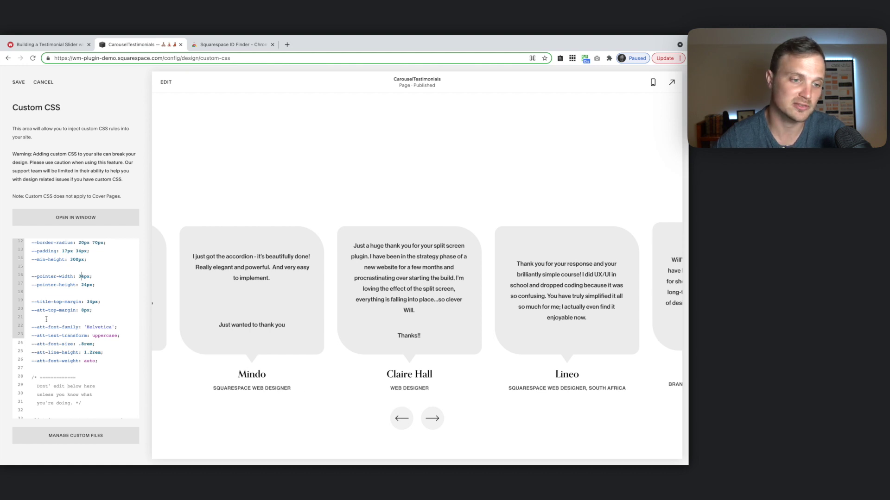
pyautogui.click(90, 302)
pyautogui.press('BackSpace')
pyautogui.write('5')
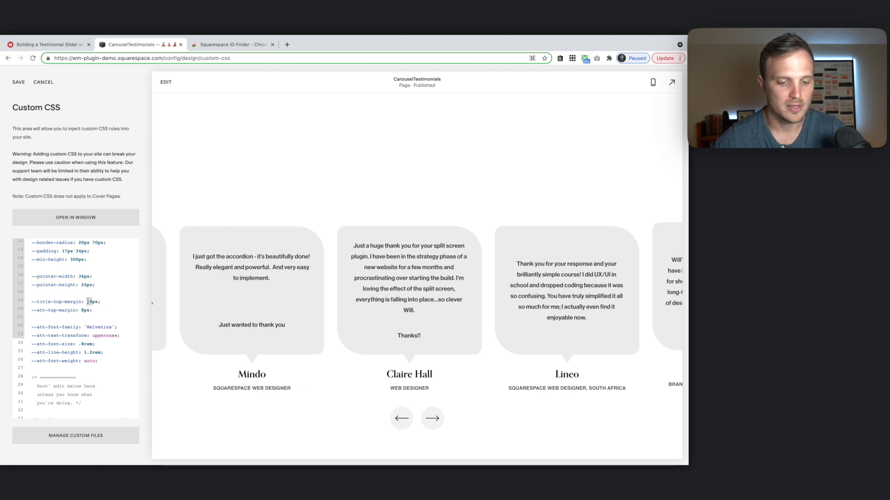
pyautogui.press('Delete')
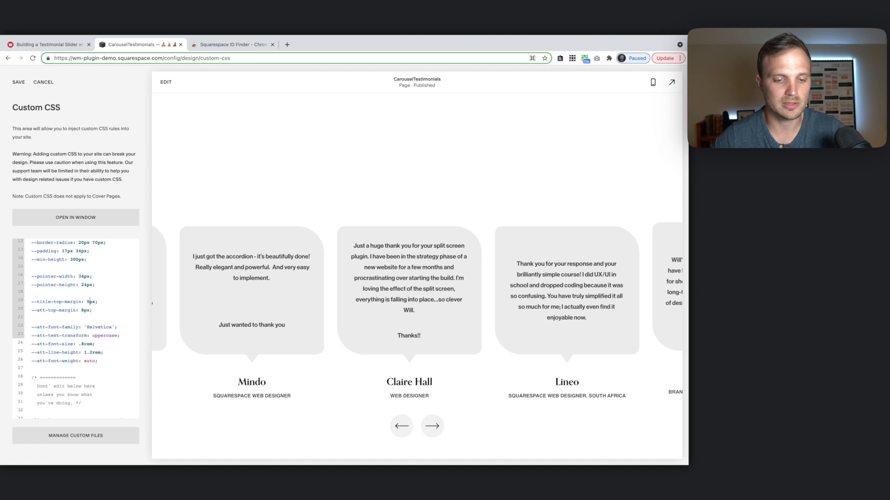
pyautogui.write('17')
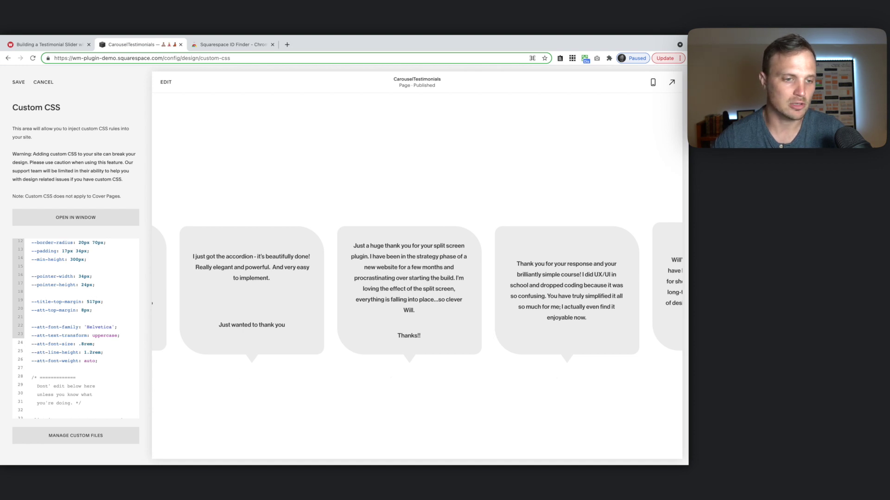
pyautogui.press('Left')
pyautogui.press('Left')
pyautogui.press('BackSpace')
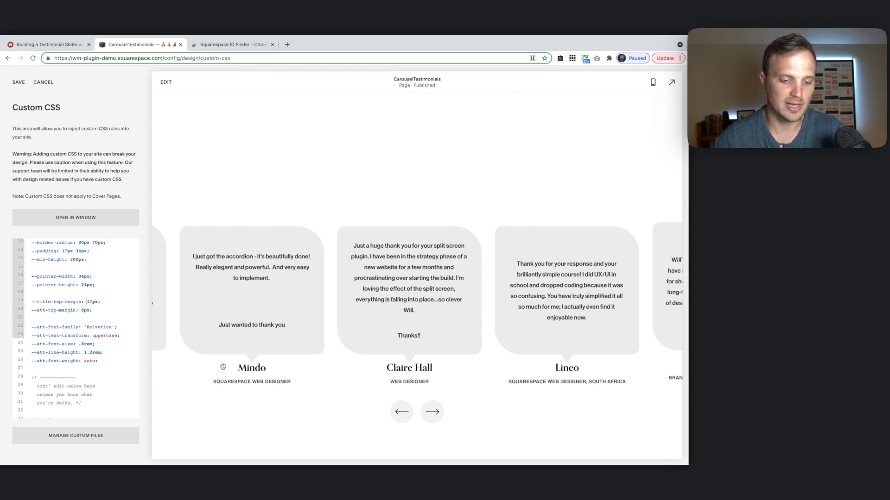
pyautogui.press('BackSpace')
pyautogui.press('BackSpace')
pyautogui.write('34')
pyautogui.press('BackSpace')
pyautogui.press('BackSpace')
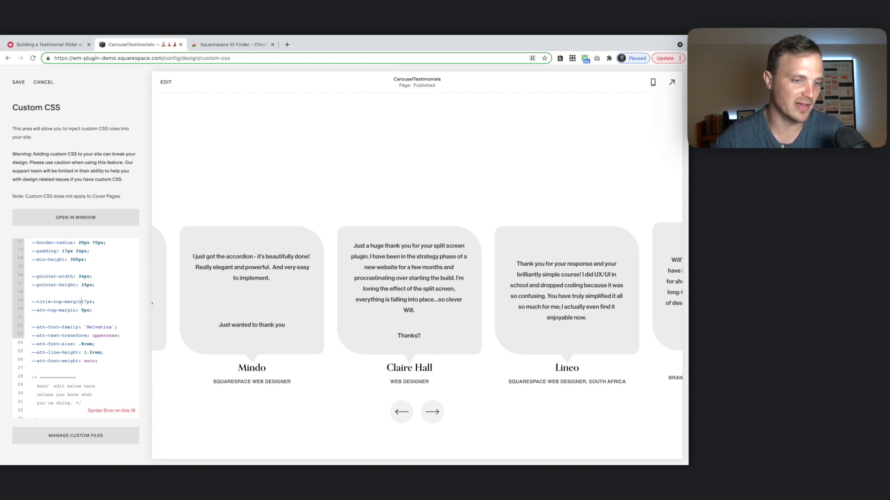
pyautogui.write(':')
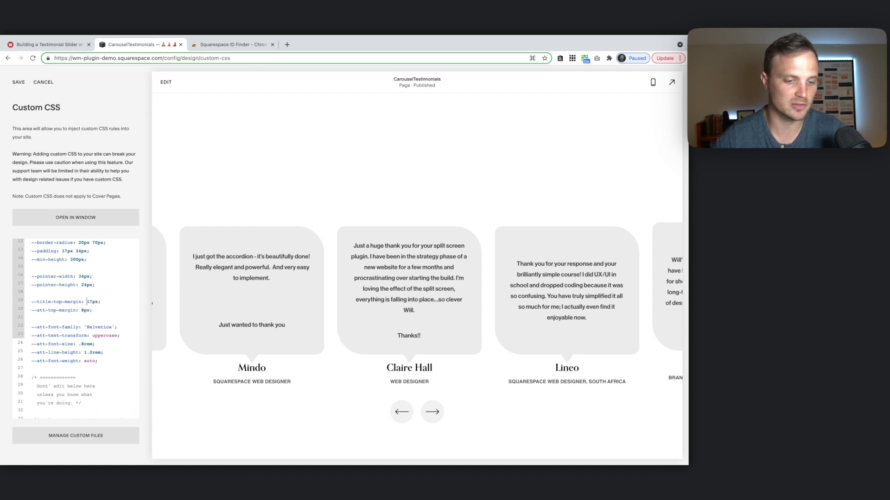
pyautogui.press('BackSpace')
pyautogui.press('BackSpace')
pyautogui.write('34')
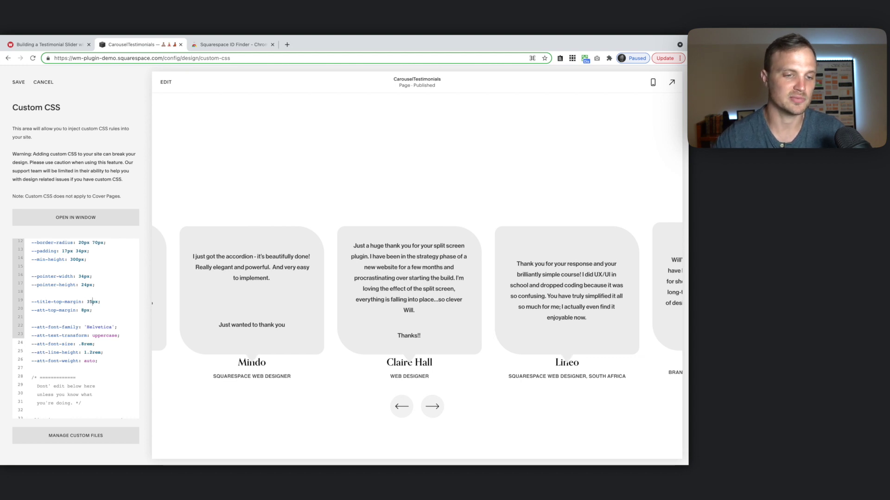
pyautogui.scroll(-1, 79, 368)
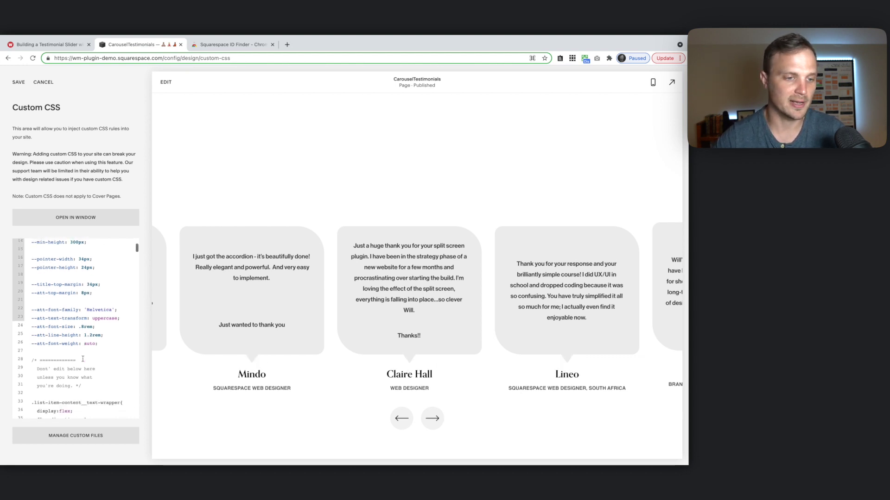
# Comment out --att-font-family so the job titles fall back to the site's serif font
pyautogui.moveTo(97, 340); pyautogui.dragTo(25, 306)
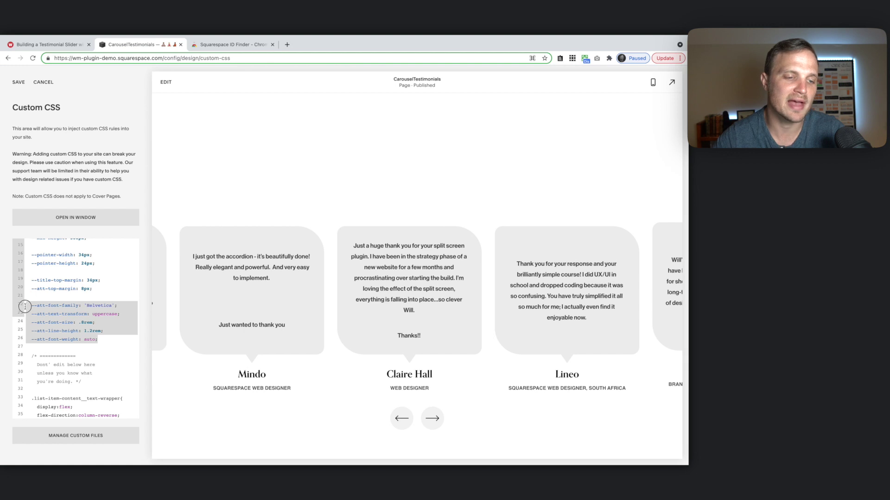
pyautogui.click(25, 306)
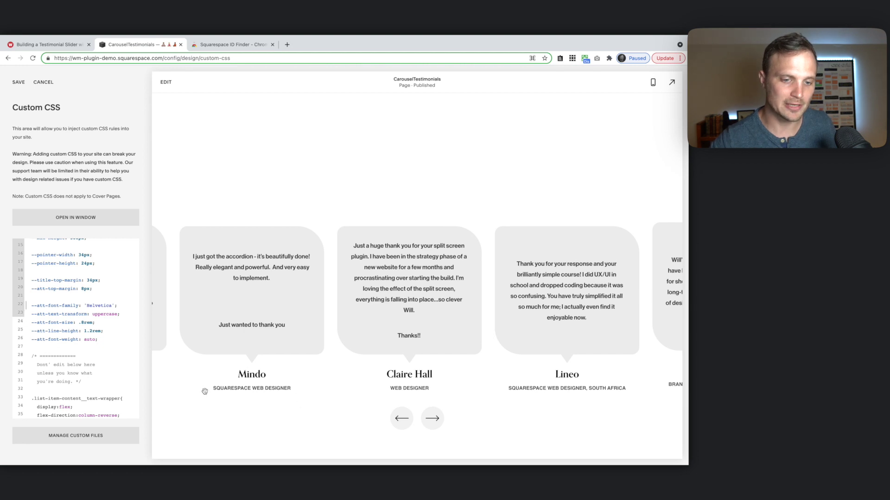
pyautogui.click(30, 305)
pyautogui.write('//')
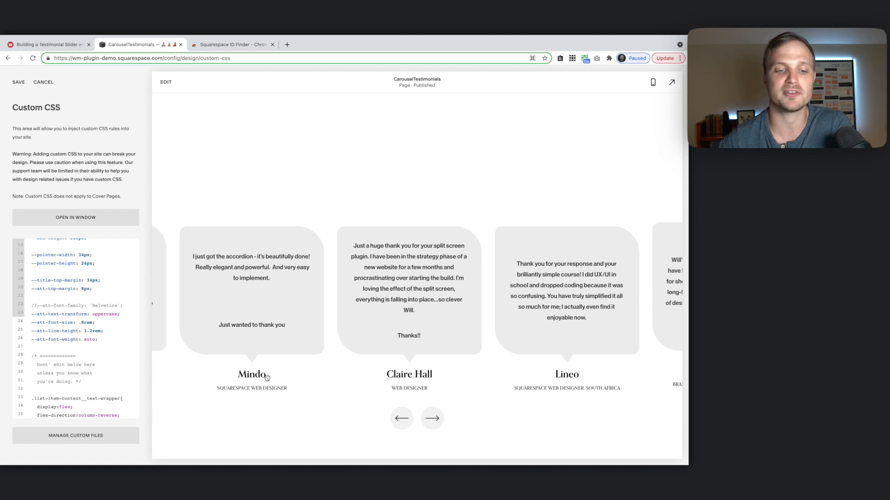
# Briefly comment out --att-text-transform, restore uppercase, then highlight the size and don't-edit lines
pyautogui.click(31, 314)
pyautogui.write('//')
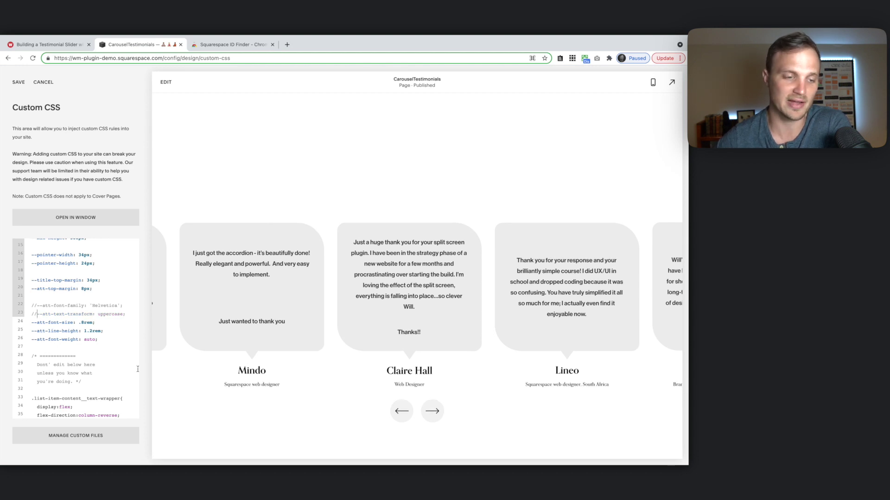
pyautogui.press('BackSpace')
pyautogui.press('BackSpace')
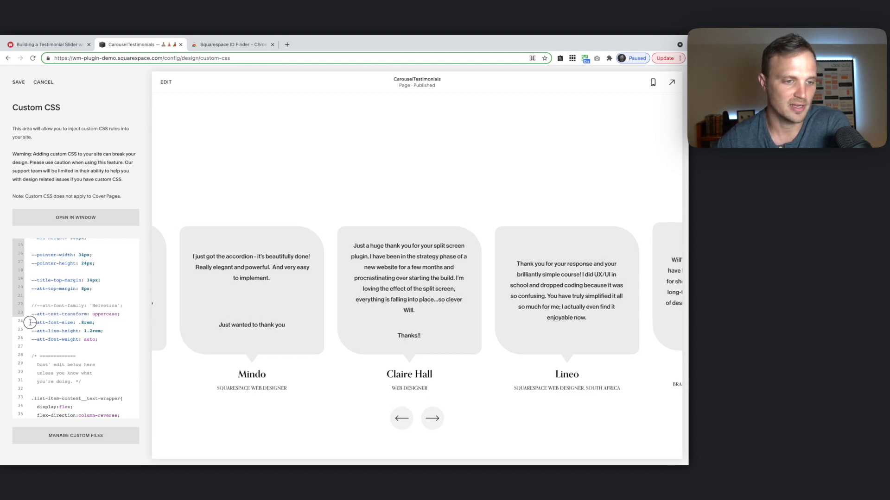
pyautogui.moveTo(28, 320); pyautogui.dragTo(114, 341)
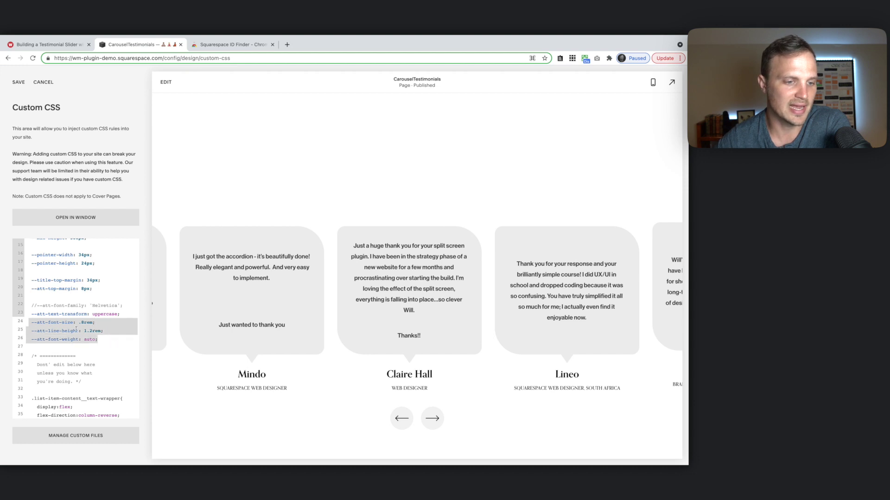
pyautogui.scroll(-2, 64, 353)
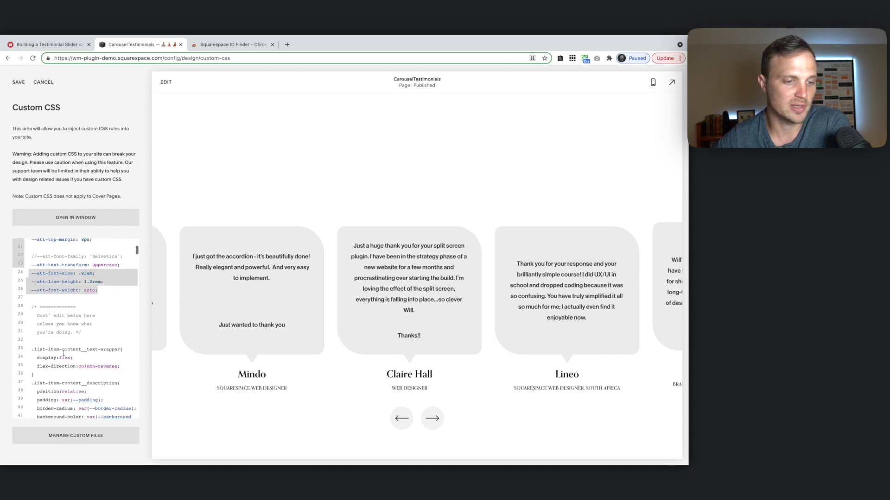
pyautogui.moveTo(101, 331); pyautogui.dragTo(19, 308)
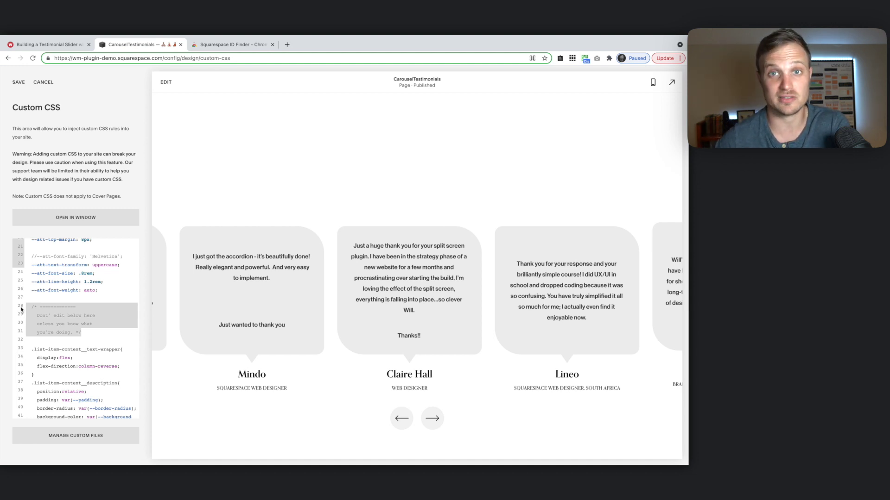
pyautogui.click(21, 310)
pyautogui.keyDown('shift'); pyautogui.click(21, 308); pyautogui.keyUp('shift')
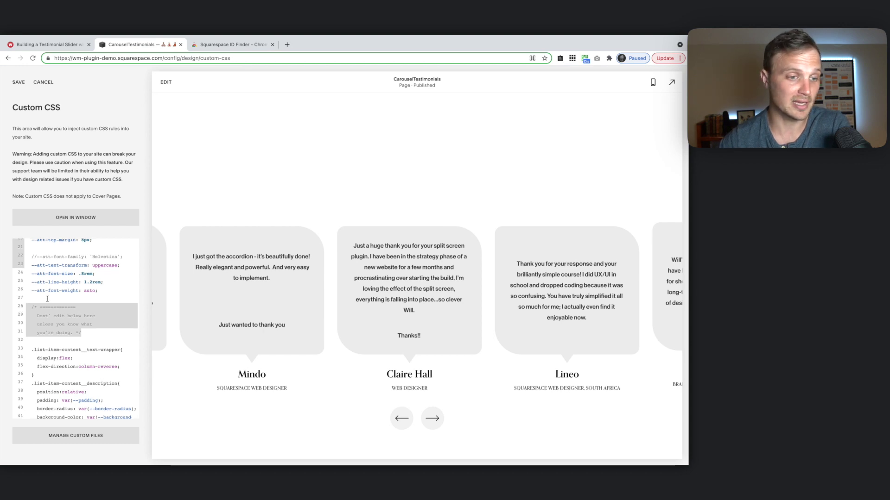
pyautogui.scroll(2, 71, 315)
pyautogui.scroll(4, 71, 314)
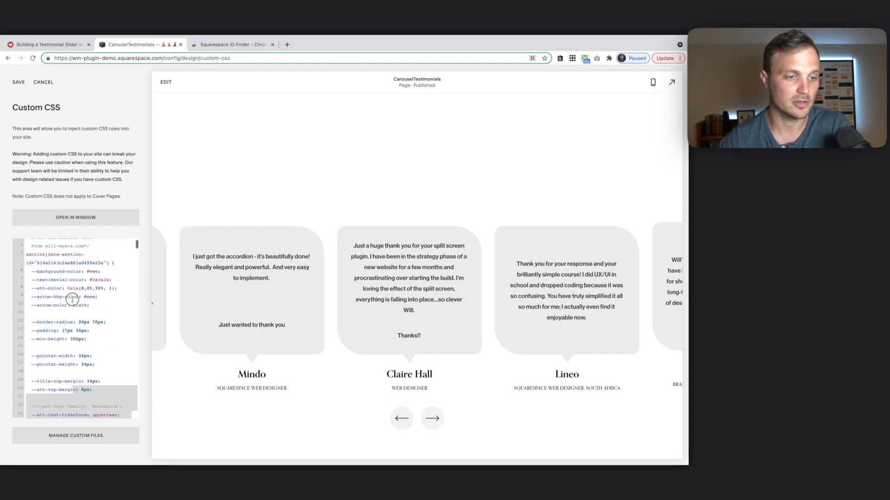
pyautogui.keyDown('shift'); pyautogui.click(22, 296); pyautogui.keyUp('shift')
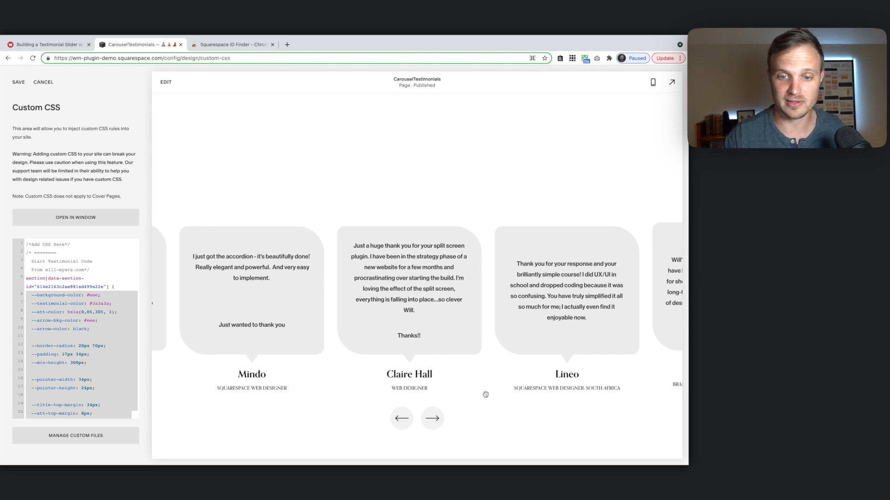
pyautogui.moveTo(495, 349); pyautogui.dragTo(458, 333)
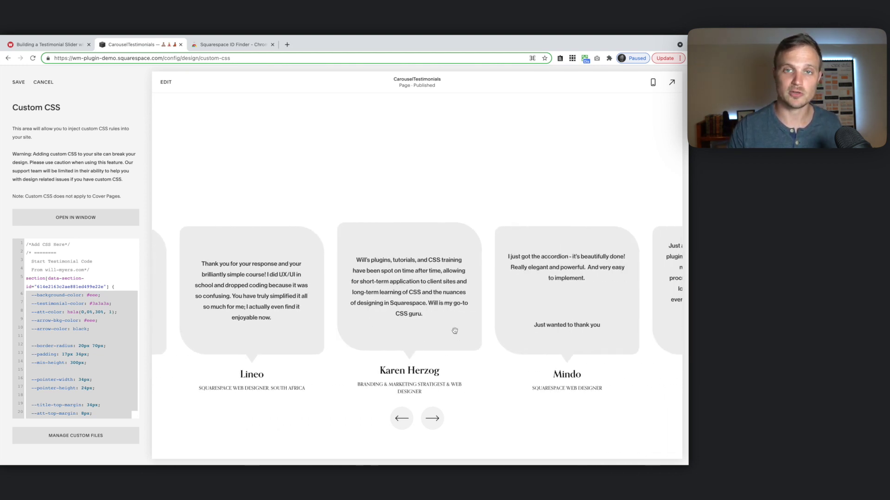